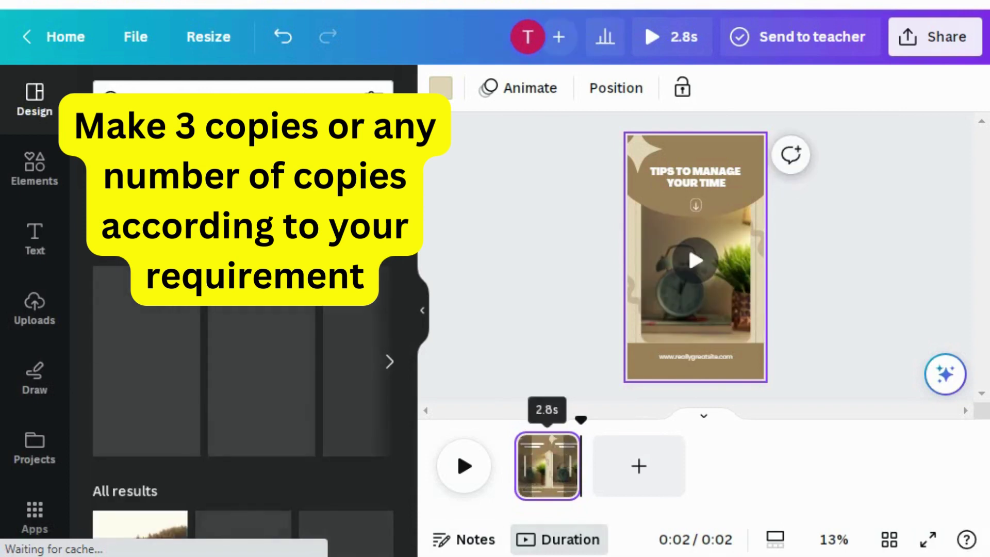
Trim the first page's duration to 1.9 s in the timeline
drag(575, 465, 556, 466)
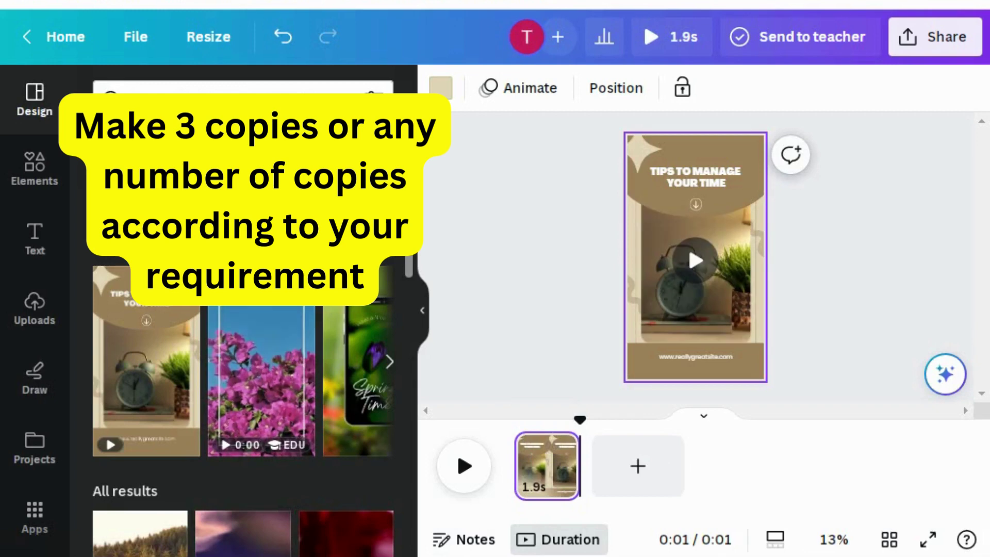
click(261, 381)
drag(578, 467, 653, 466)
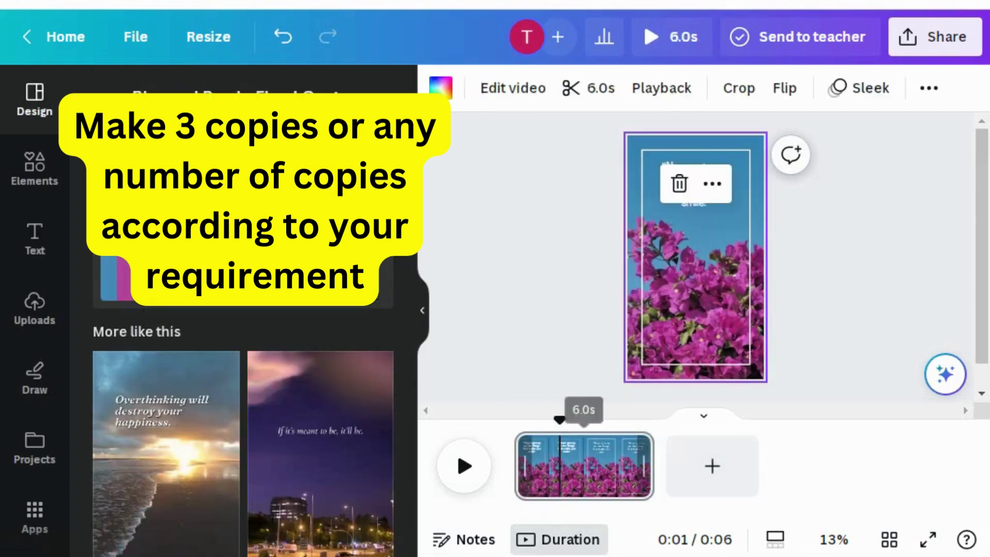
key(ctrl+z)
key(ctrl+z)
Add a second page with the Blue and Purple Floral Quotes template and trim it to 4.0 s
click(638, 466)
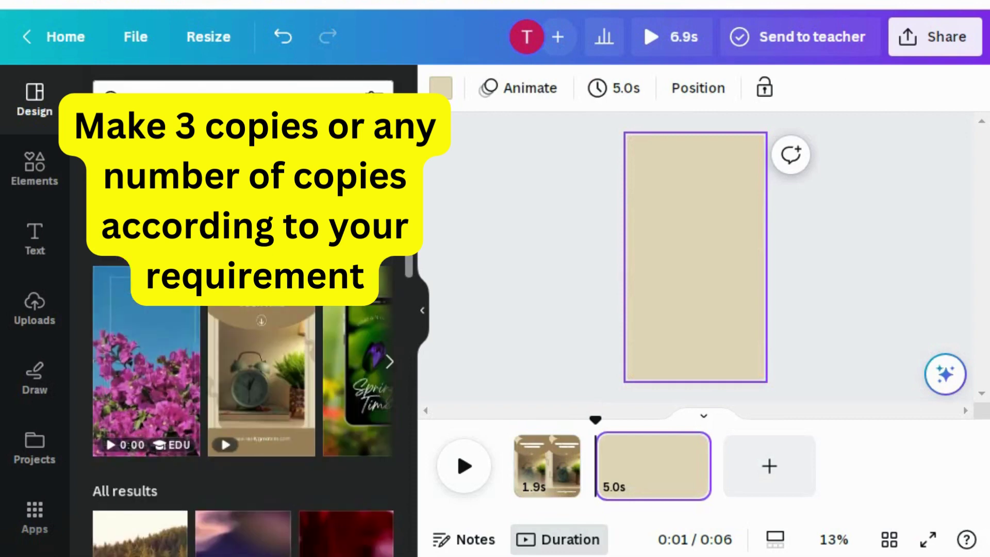
click(147, 361)
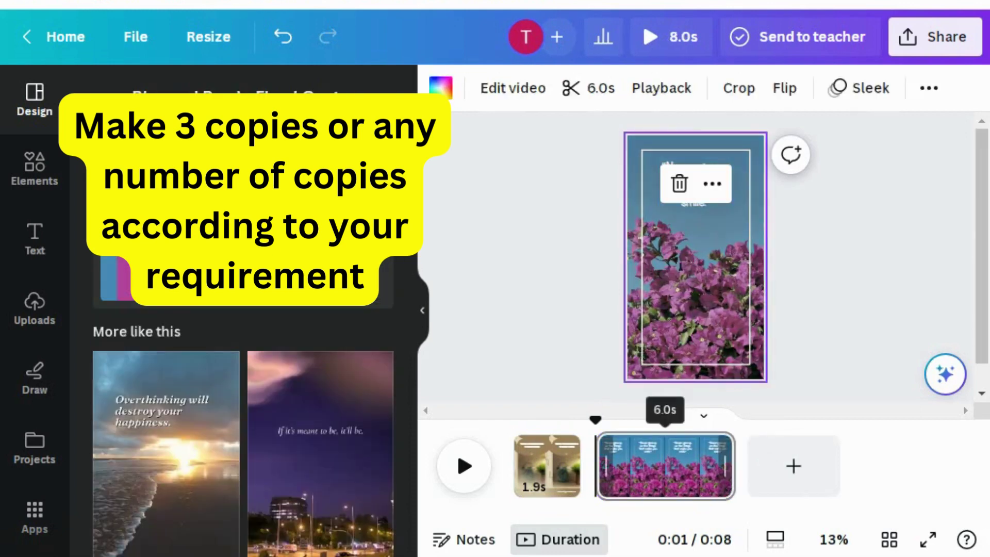
drag(725, 467, 688, 466)
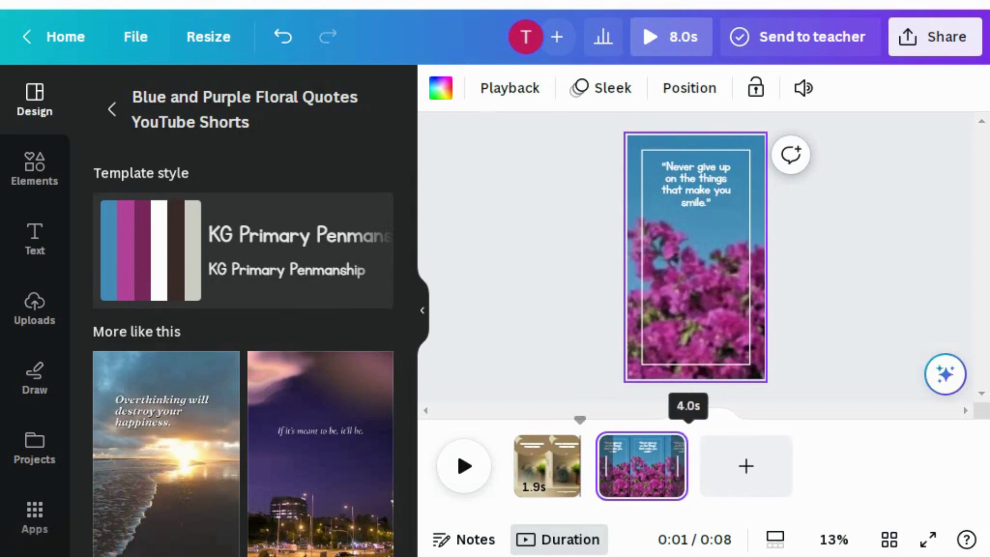
Add a third page with the Green Colorful Nature Spring Time template and trim it to 0.6 s
click(746, 466)
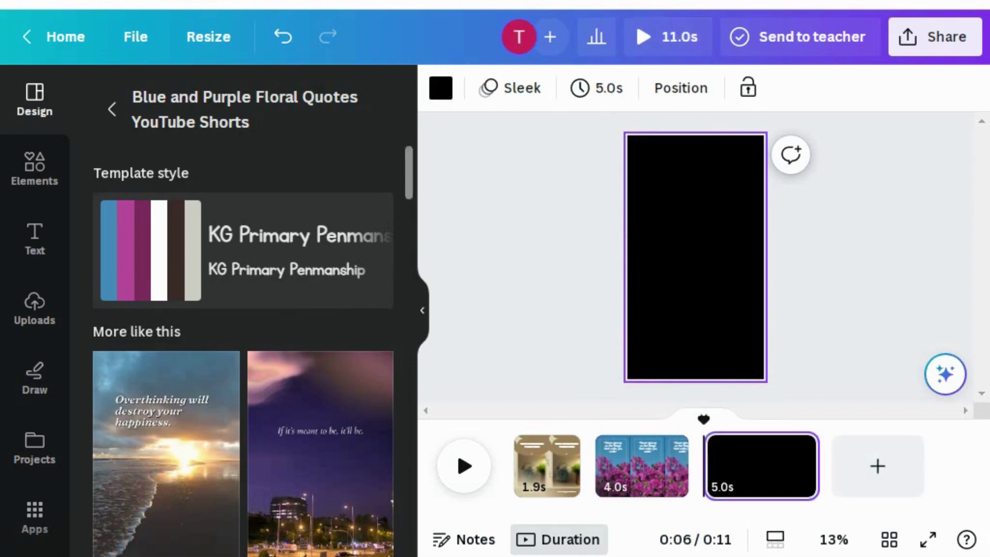
click(358, 361)
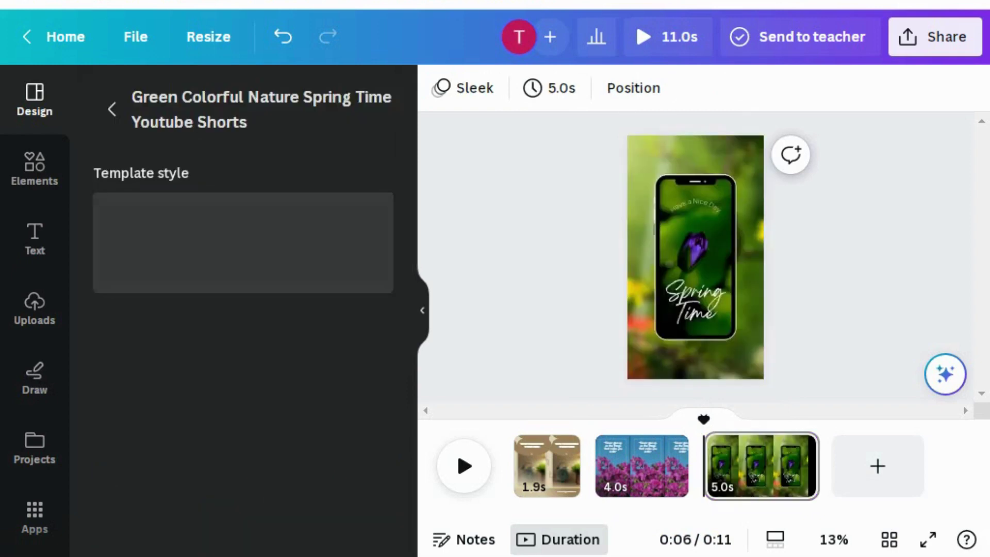
click(751, 466)
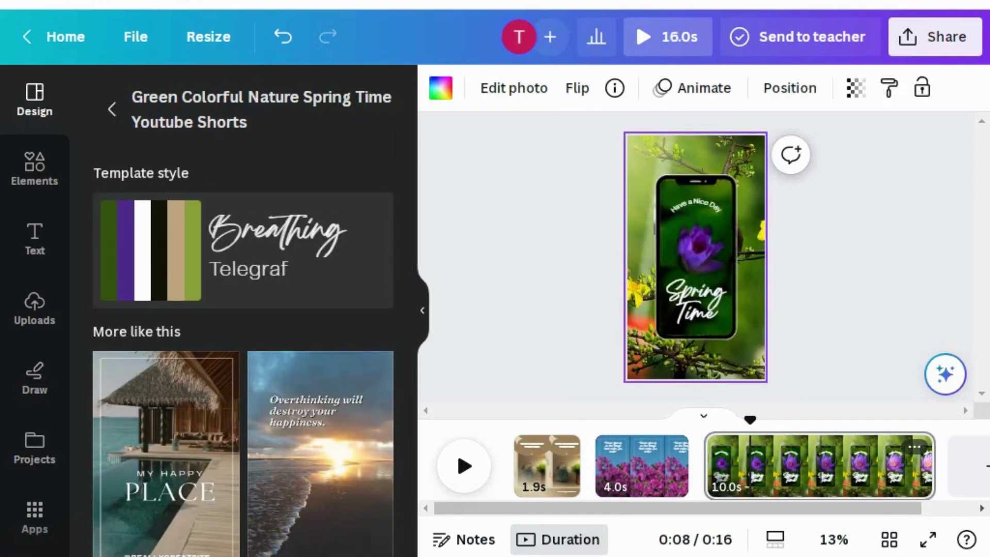
click(879, 466)
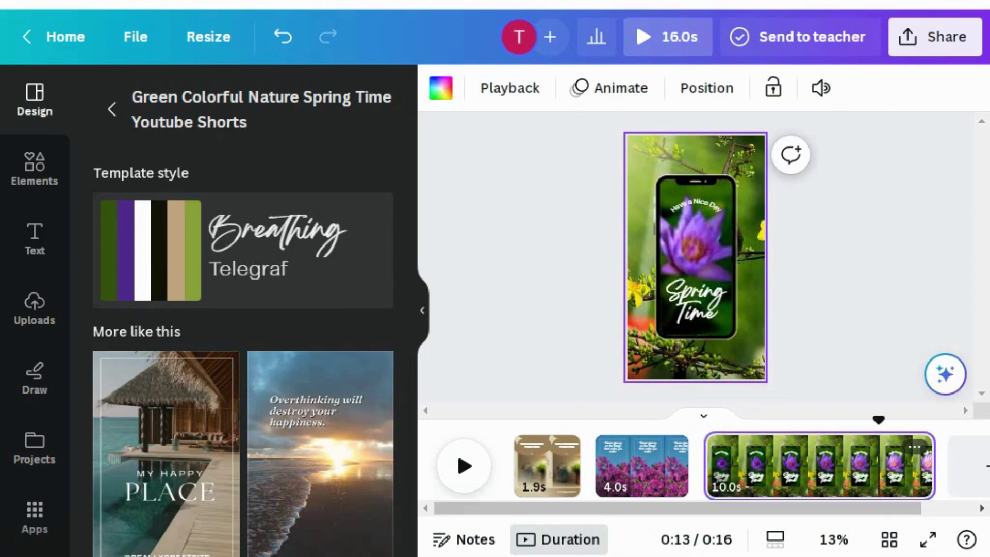
drag(931, 466, 657, 466)
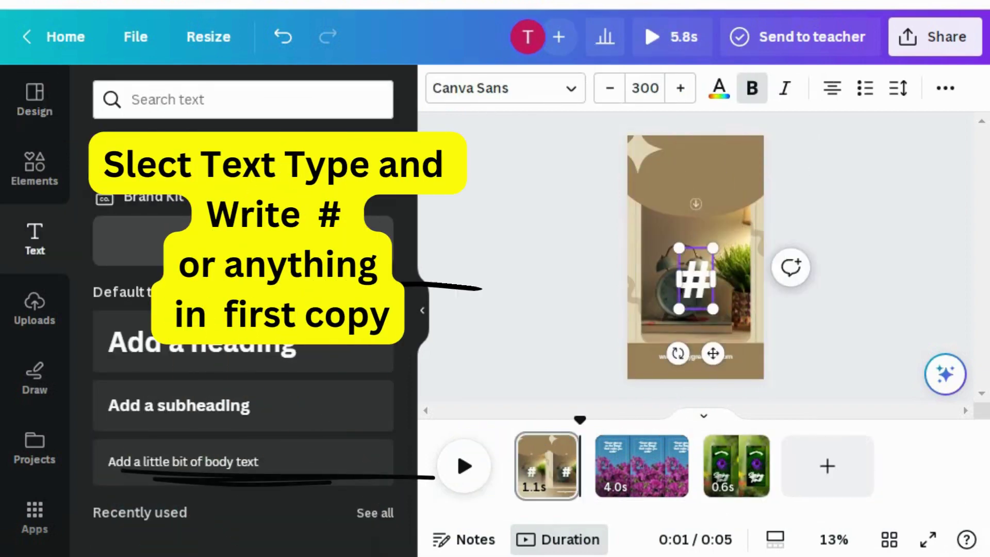
Move the # text on the first page up so it sits above the alarm clock
drag(712, 353, 720, 317)
drag(703, 242, 696, 226)
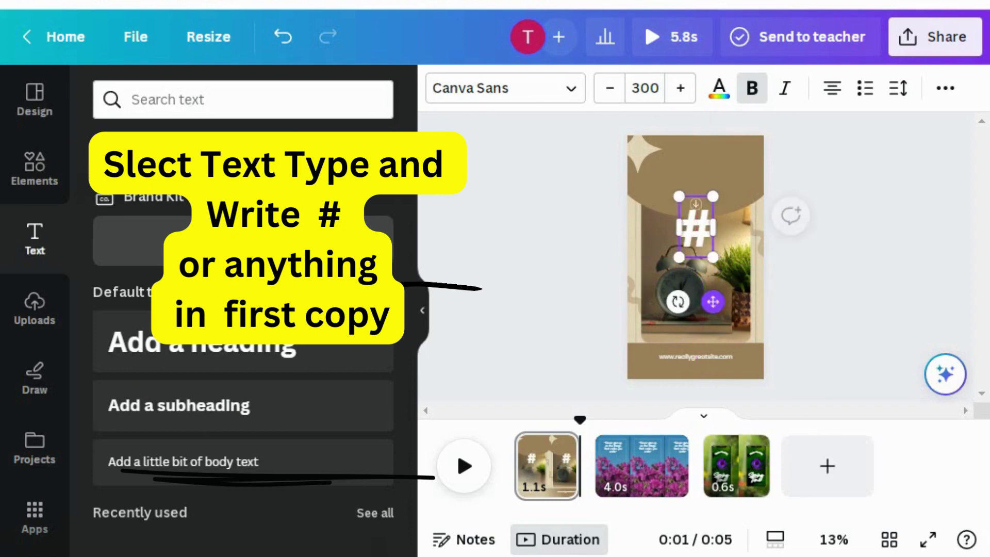
Enlarge the quote on the second page to font size 96.7 and place it lower, over the upper edge of the flowers
click(643, 465)
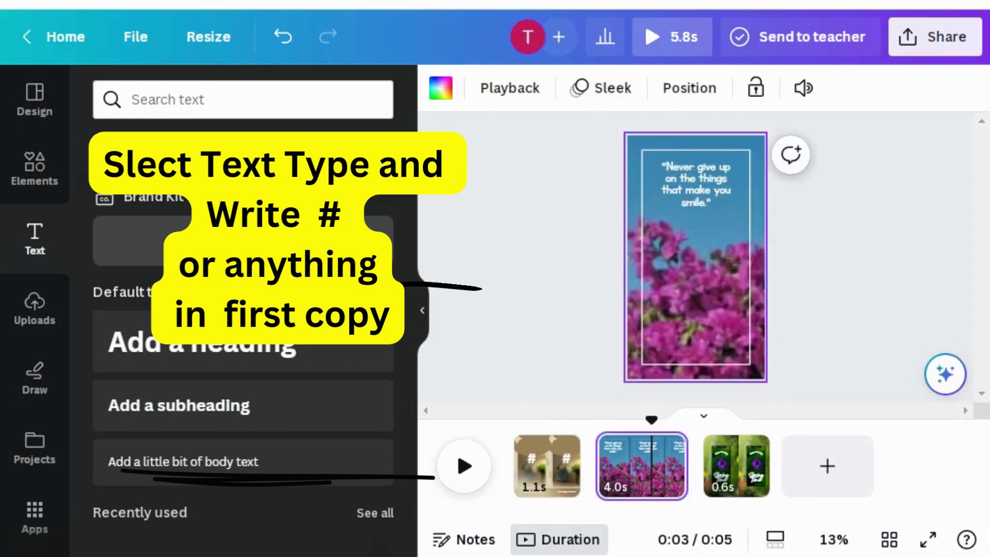
click(696, 184)
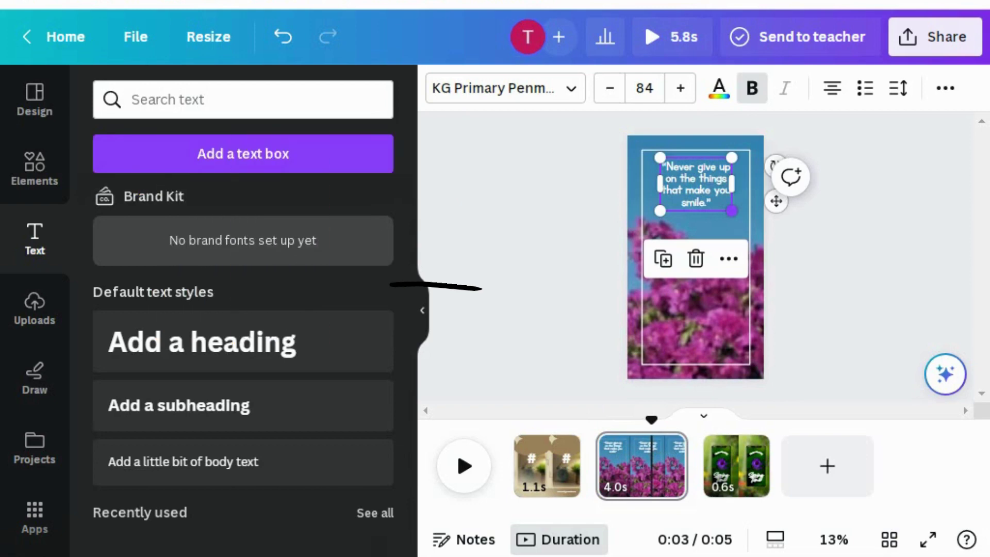
drag(732, 211, 782, 245)
Apply the Background text effect to the quote on the second page and color the background yellow
double_click(701, 189)
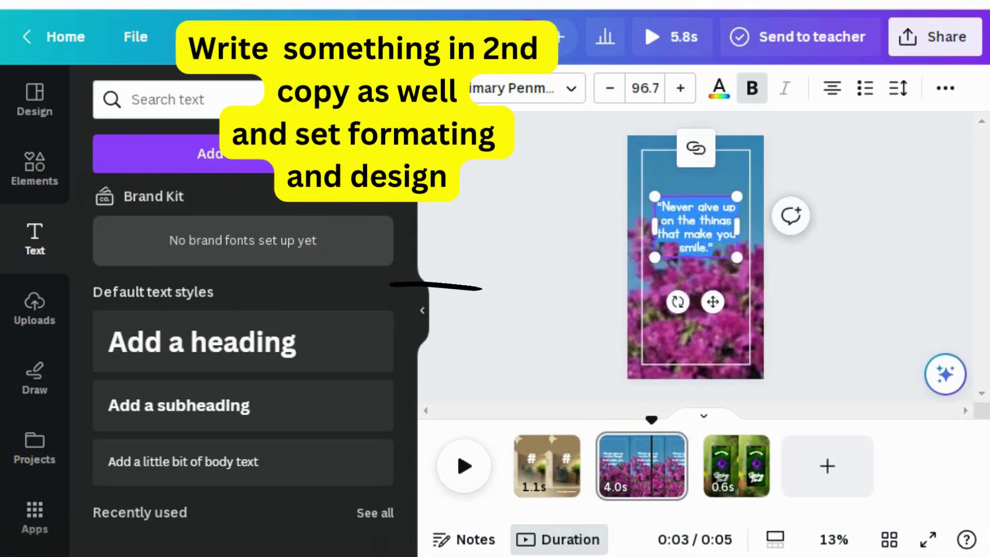
click(945, 88)
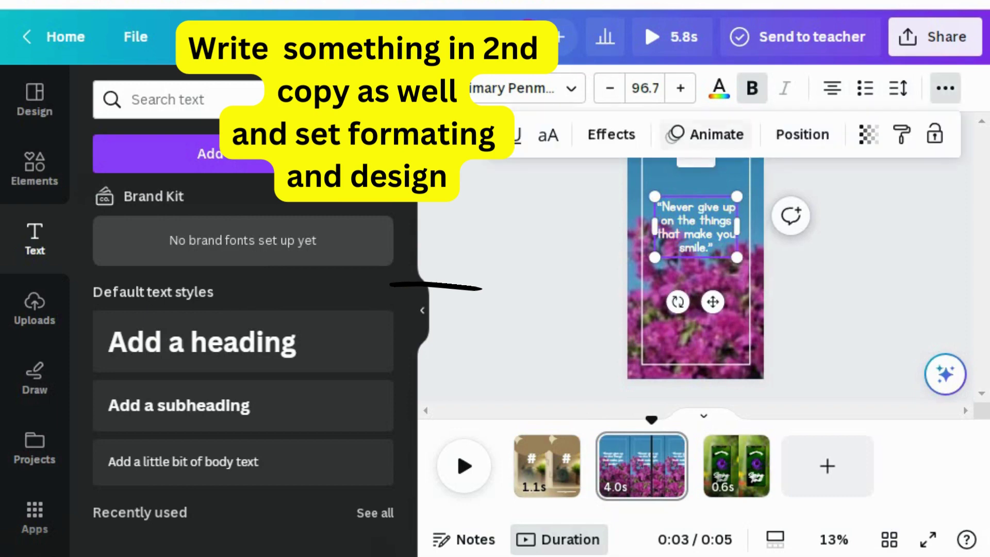
click(611, 134)
scroll(243, 335, down, 5)
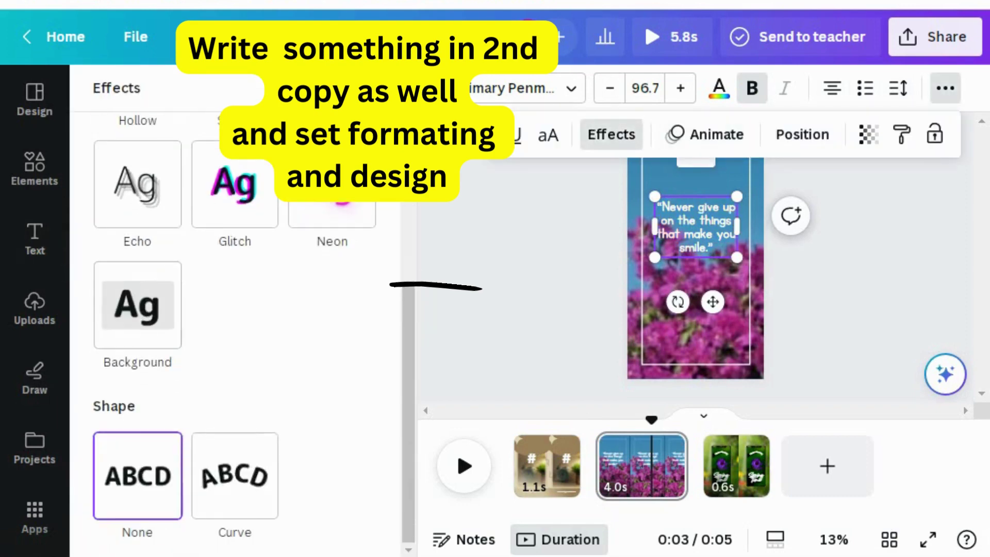
click(137, 305)
scroll(138, 305, down, 4)
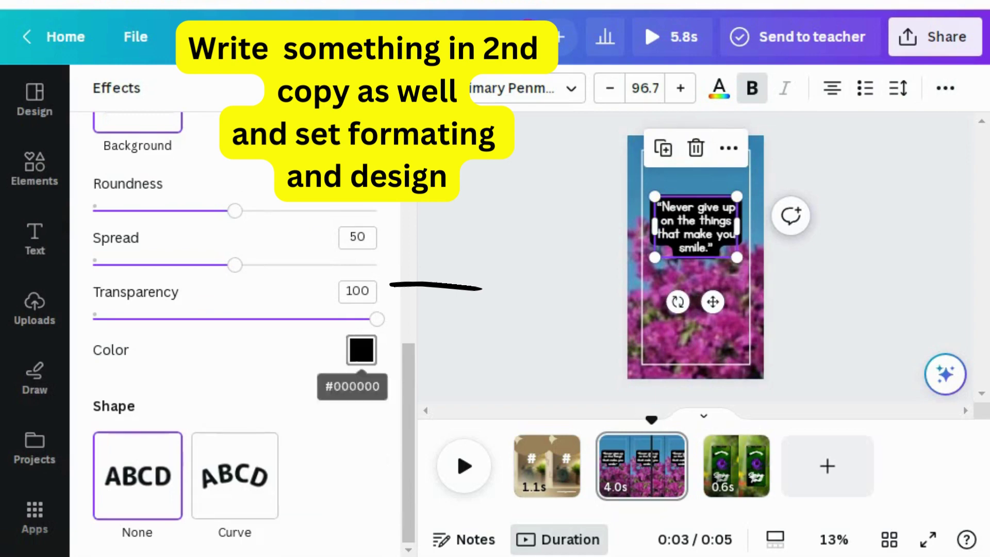
click(361, 351)
scroll(359, 329, down, 5)
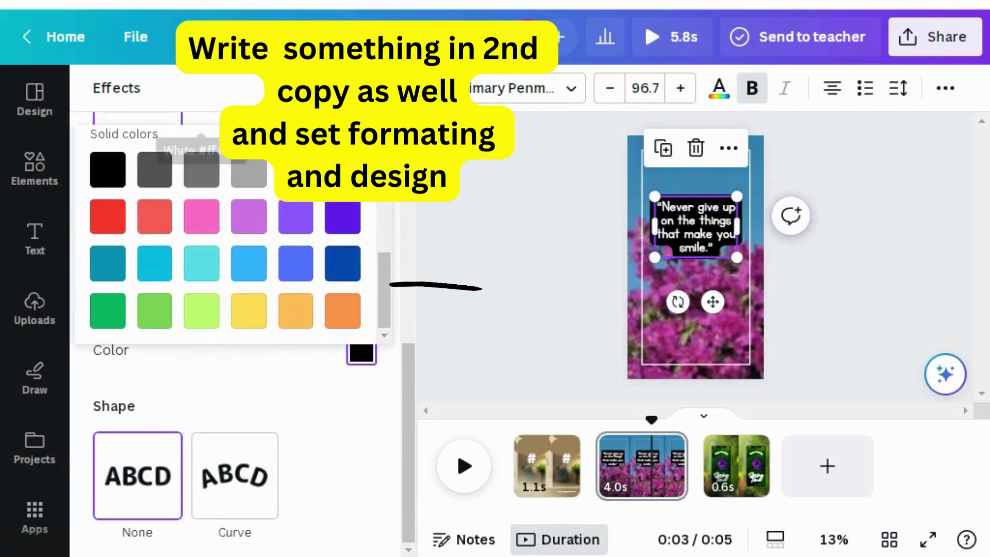
click(248, 311)
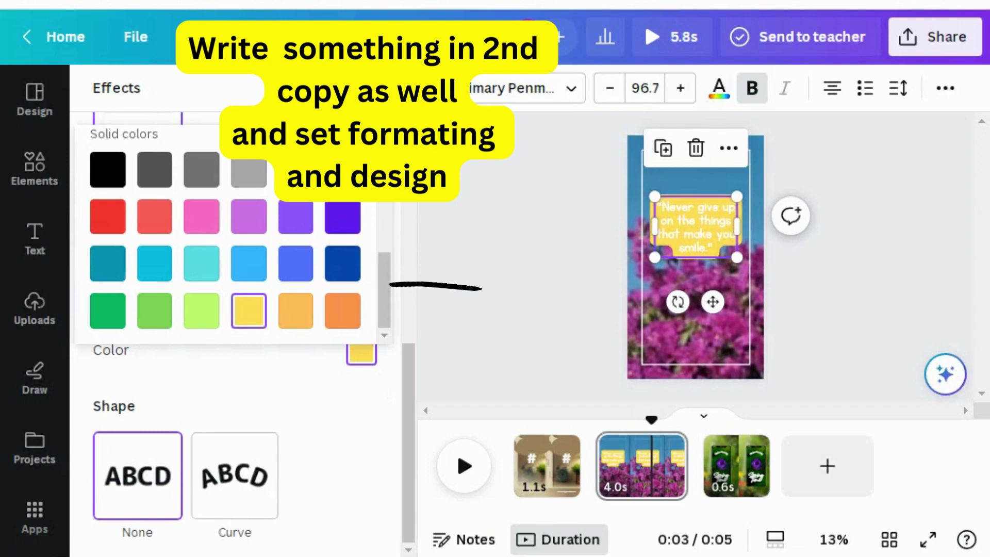
Set the text color of the quote on the second page to black
double_click(696, 227)
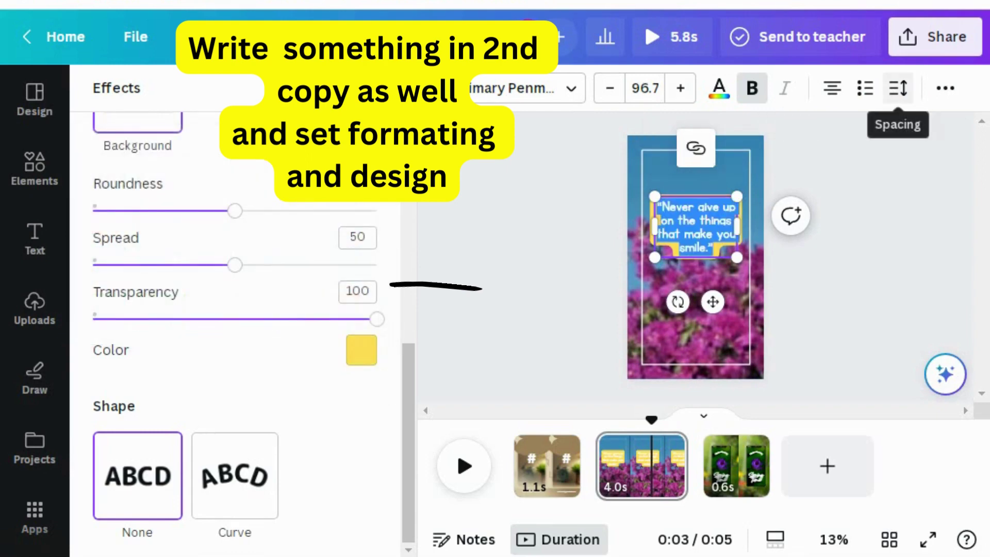
click(720, 87)
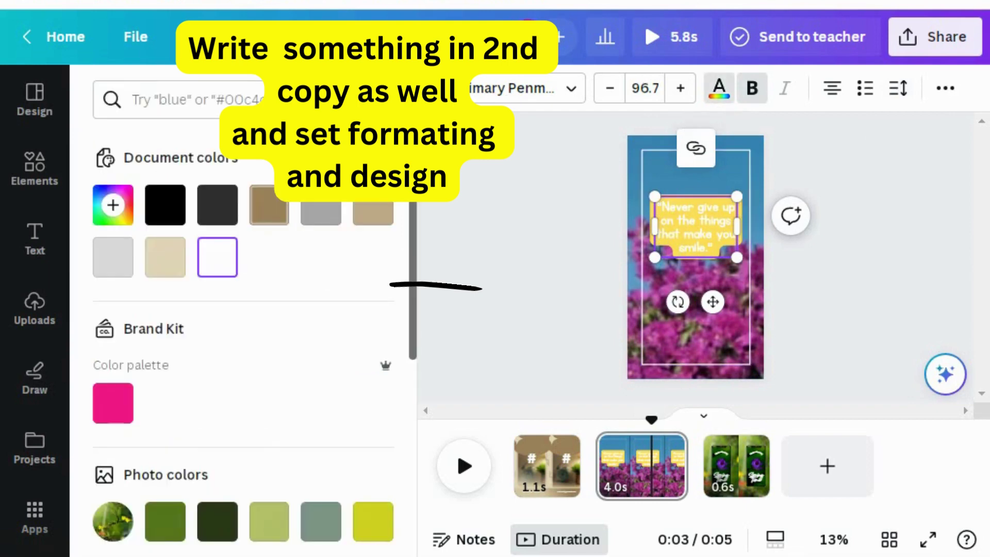
click(165, 205)
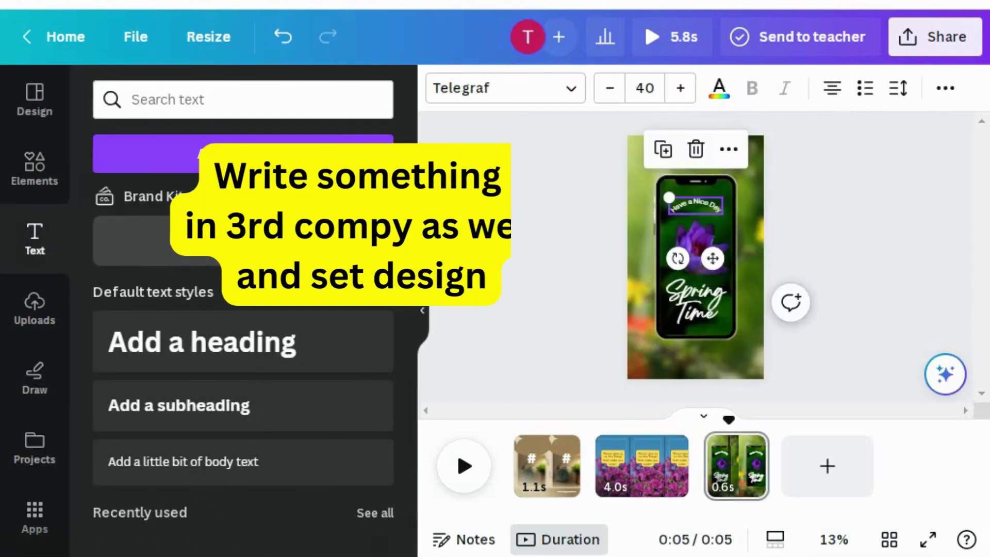
Delete the "Have a Nice Day" text and the phone mockup with its flower video from the third page
key(Delete)
click(695, 303)
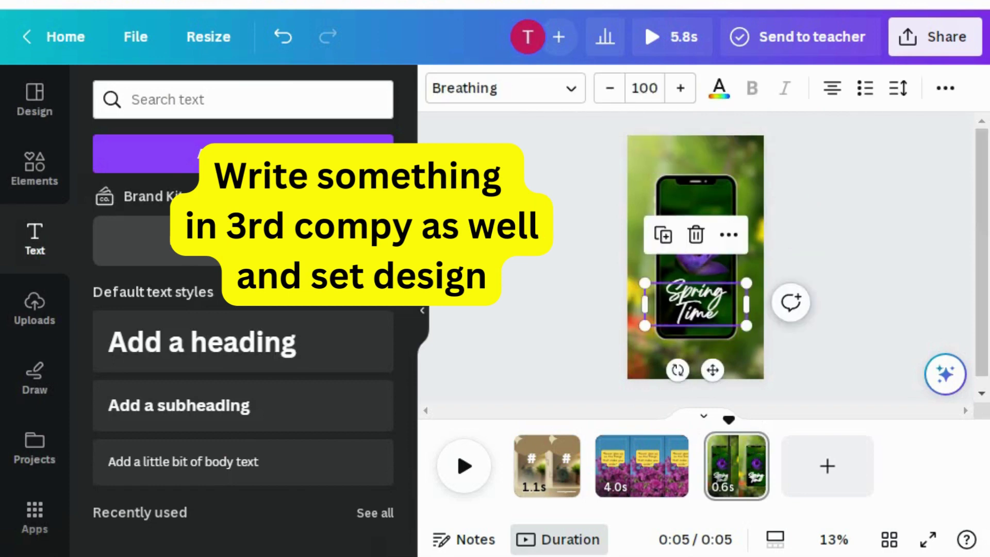
click(696, 265)
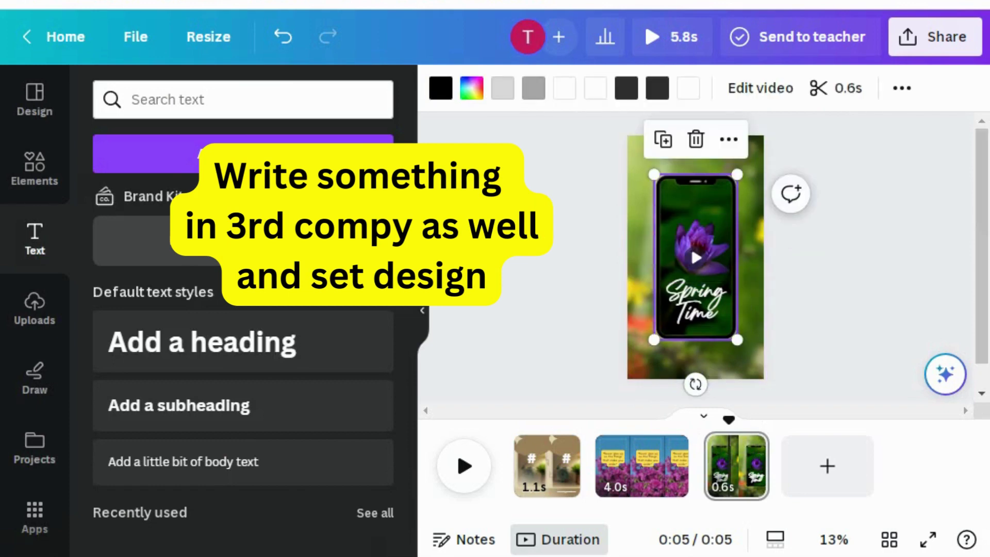
key(Delete)
key(Delete)
Change the font of the whole "Spring Time" text on the third page to KG Primary Penmanship
click(696, 303)
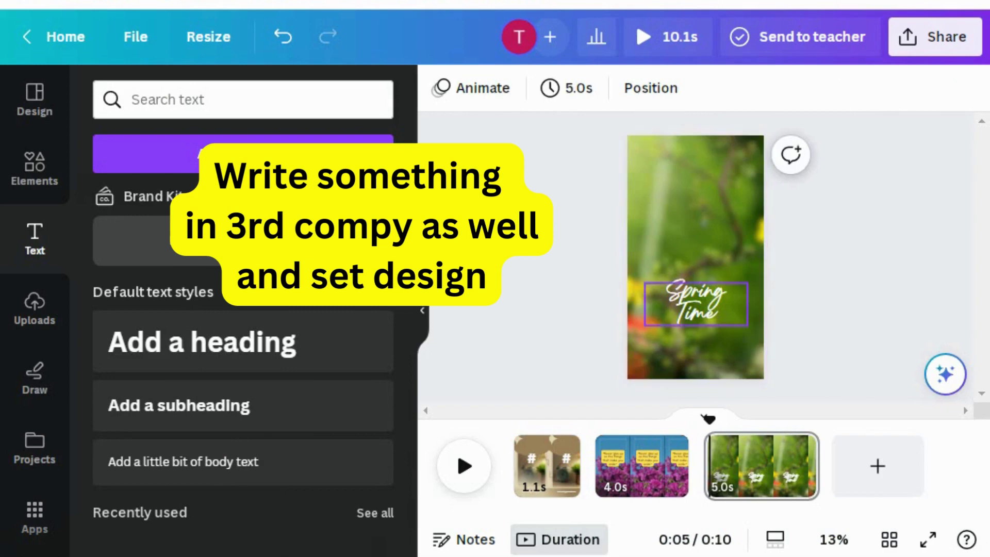
double_click(696, 314)
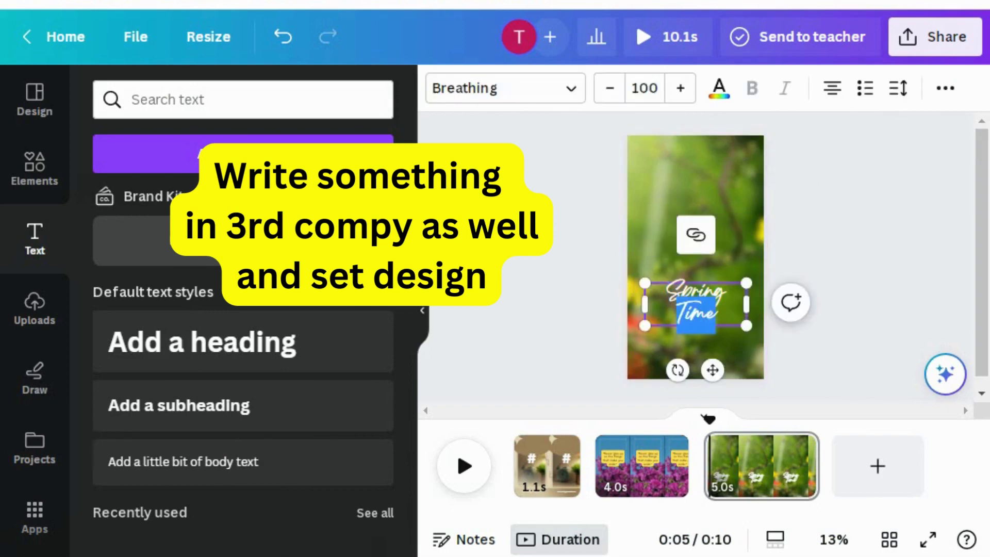
key(ctrl+a)
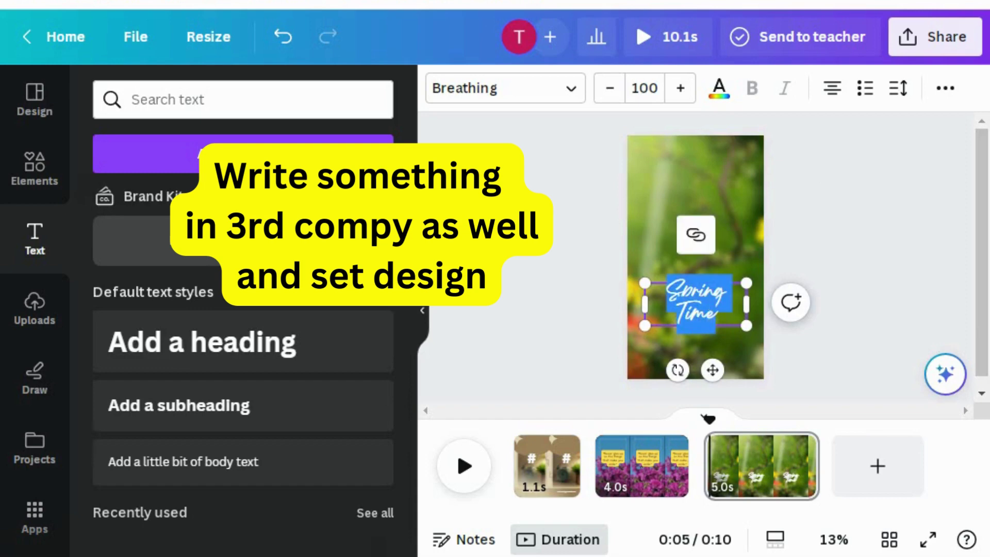
click(506, 88)
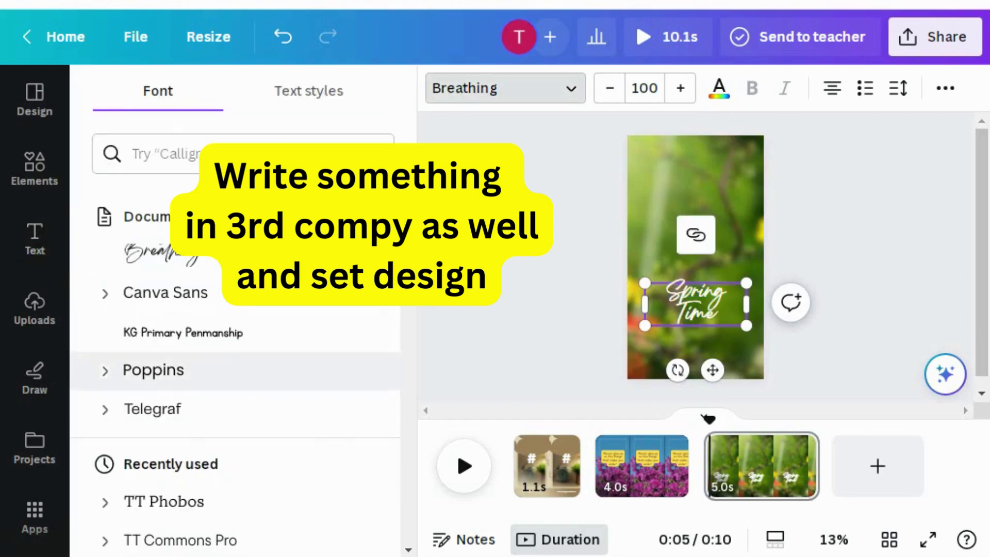
click(183, 372)
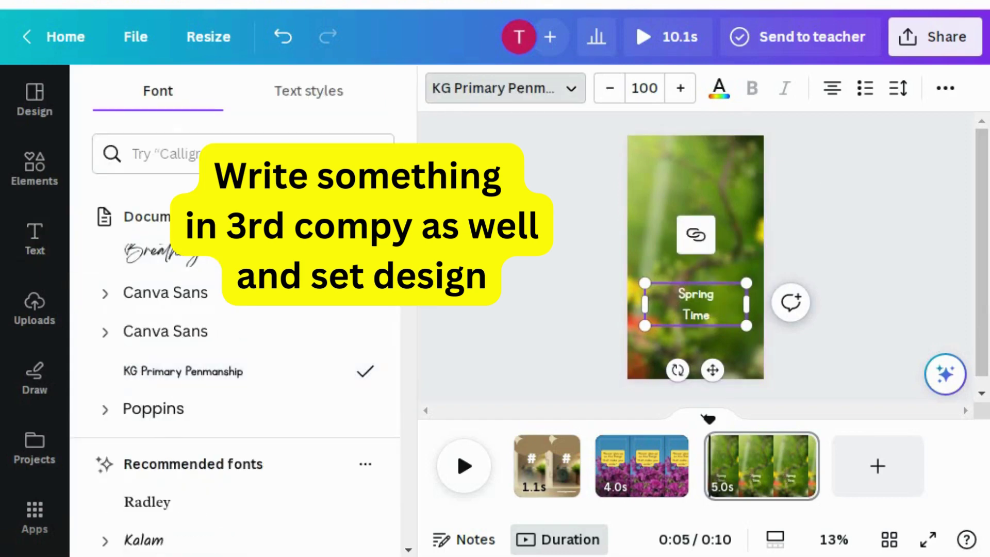
double_click(696, 294)
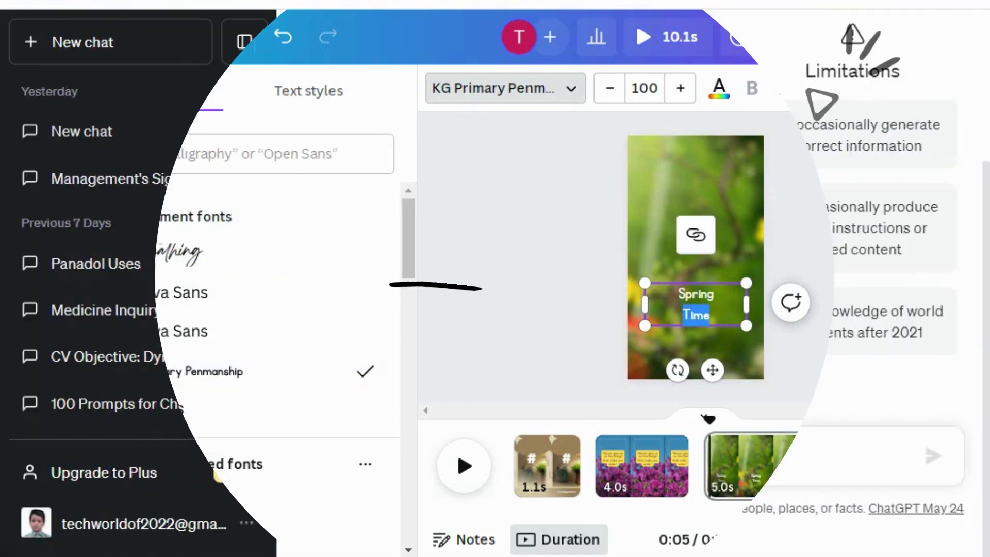
text(op)
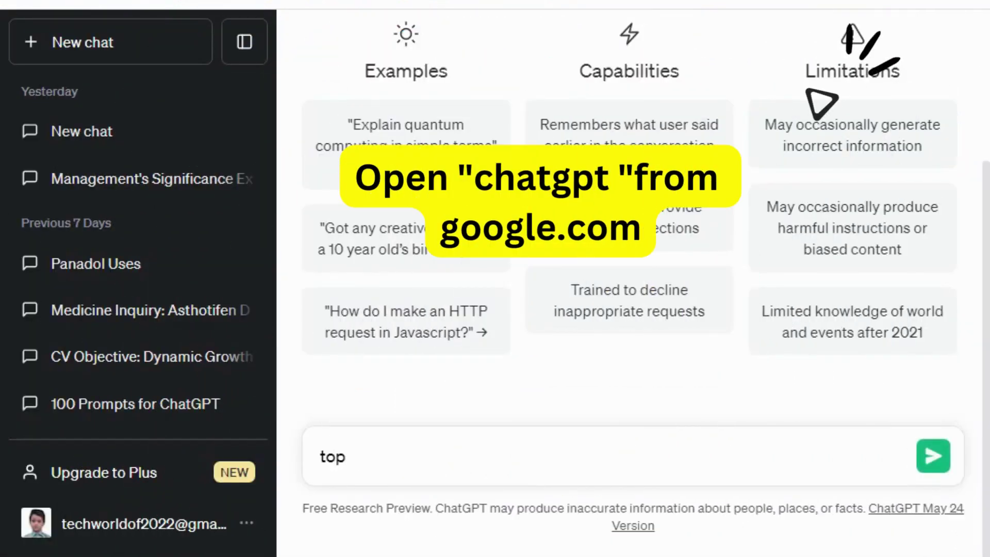
text( ten)
key(BackSpace)
key(BackSpace)
key(BackSpace)
key(BackSpace)
key(BackSpace)
key(BackSpace)
key(BackSpace)
text(to)
key(BackSpace)
key(BackSpace)
key(BackSpace)
key(BackSpace)
key(BackSpace)
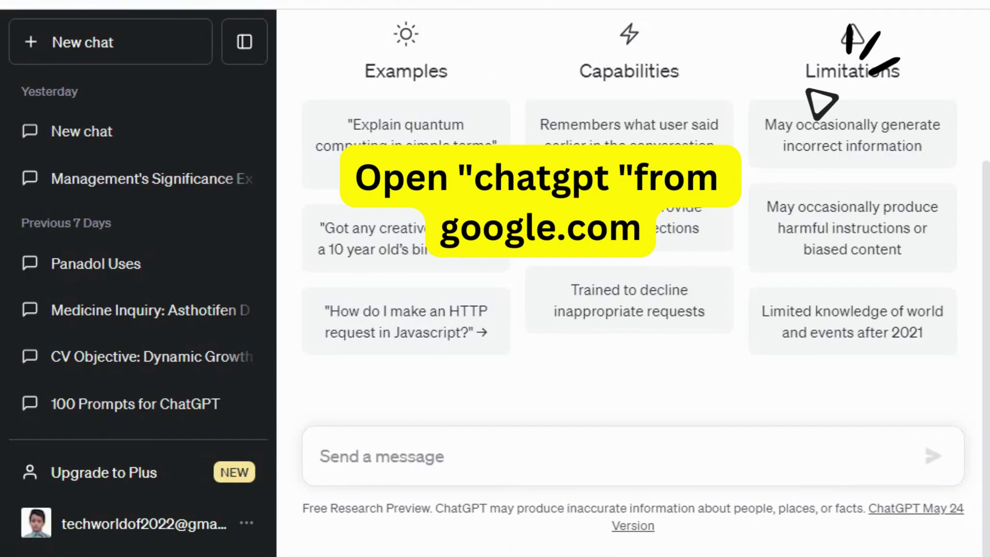
Ask ChatGPT for the top ten quotes in table form, numbered and containing the author name, correcting the spelling in the prompt
text(top ten)
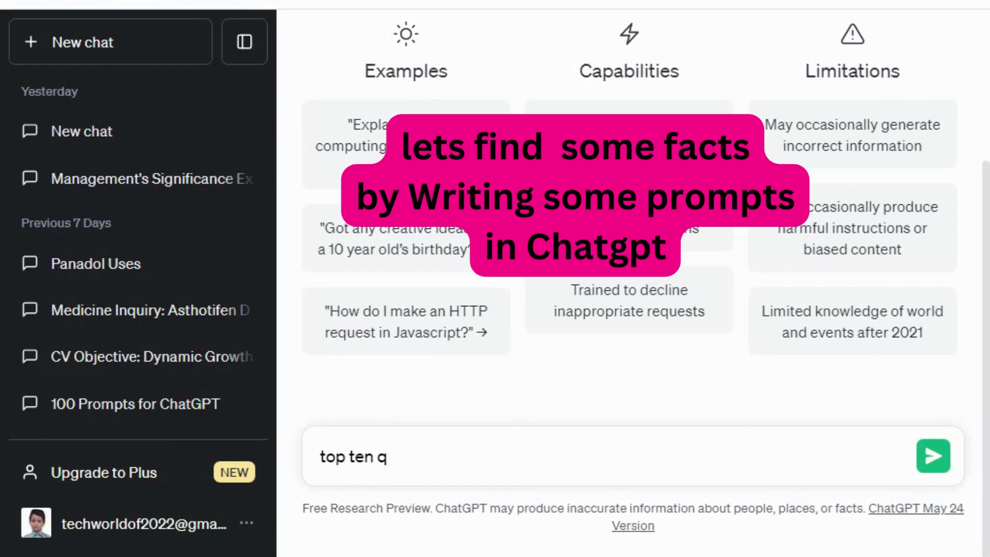
text(qoutes)
right_click(402, 456)
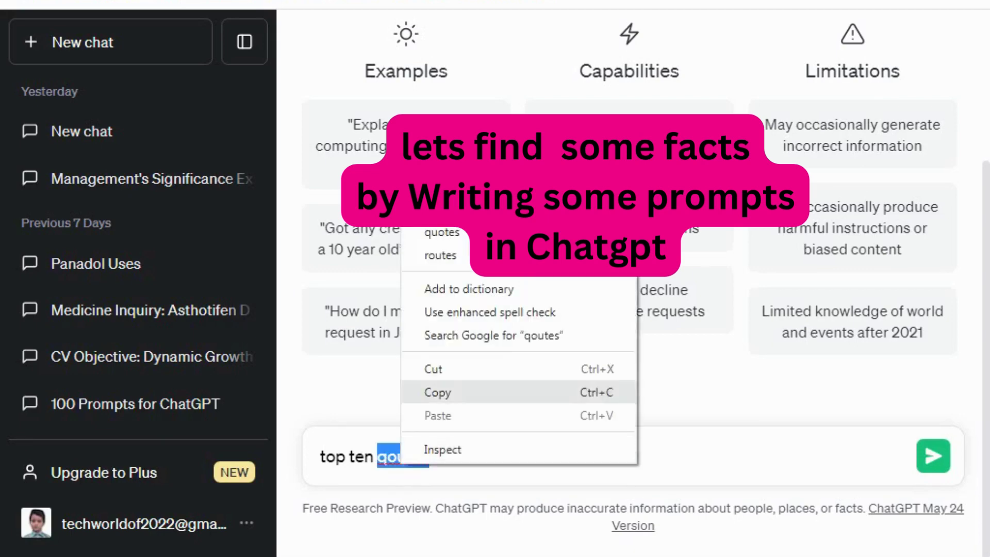
click(428, 235)
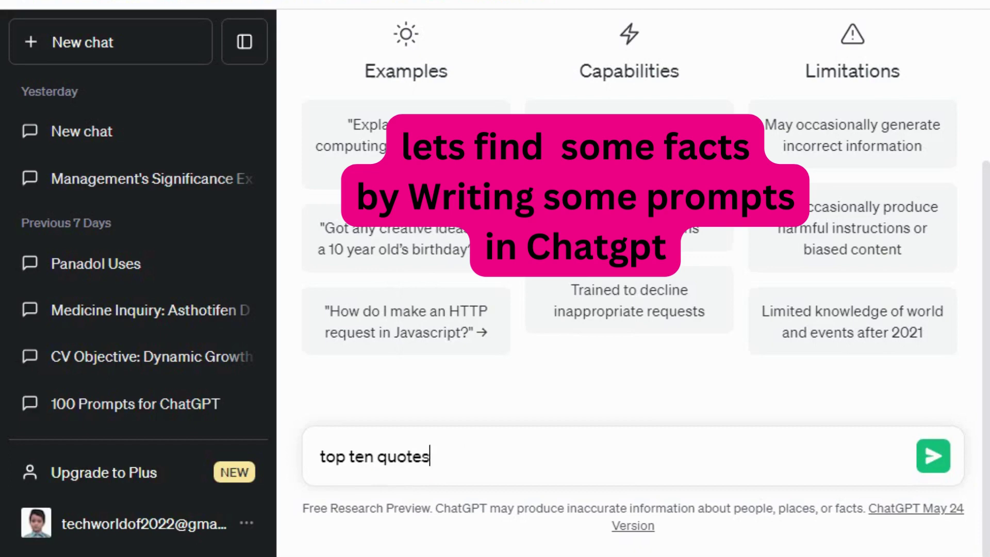
text(, in t)
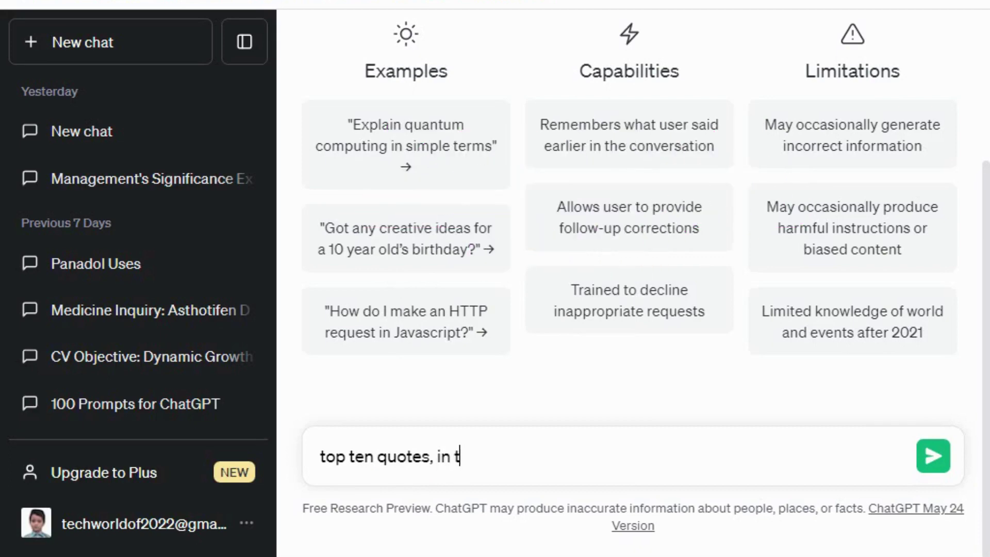
text(able form, must be number)
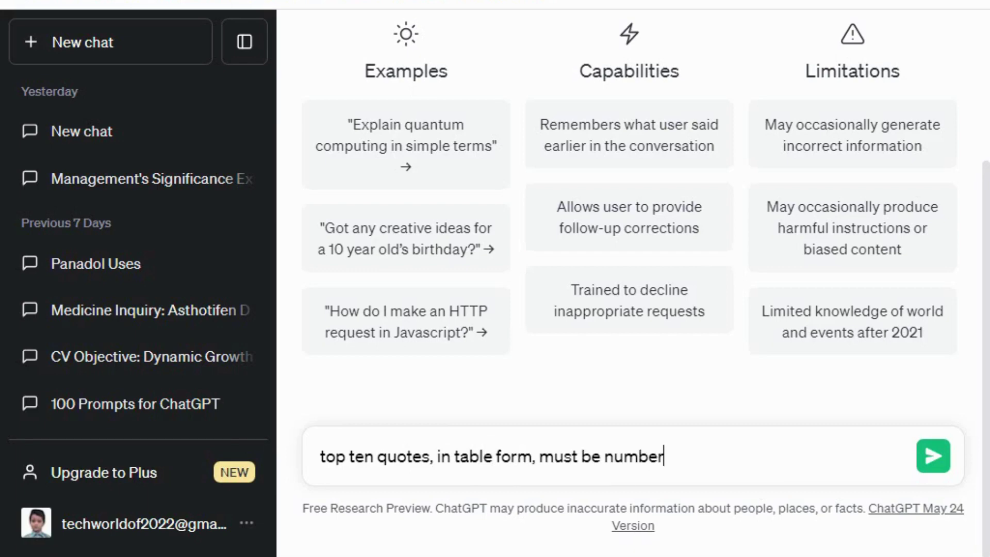
text(ed, caontain)
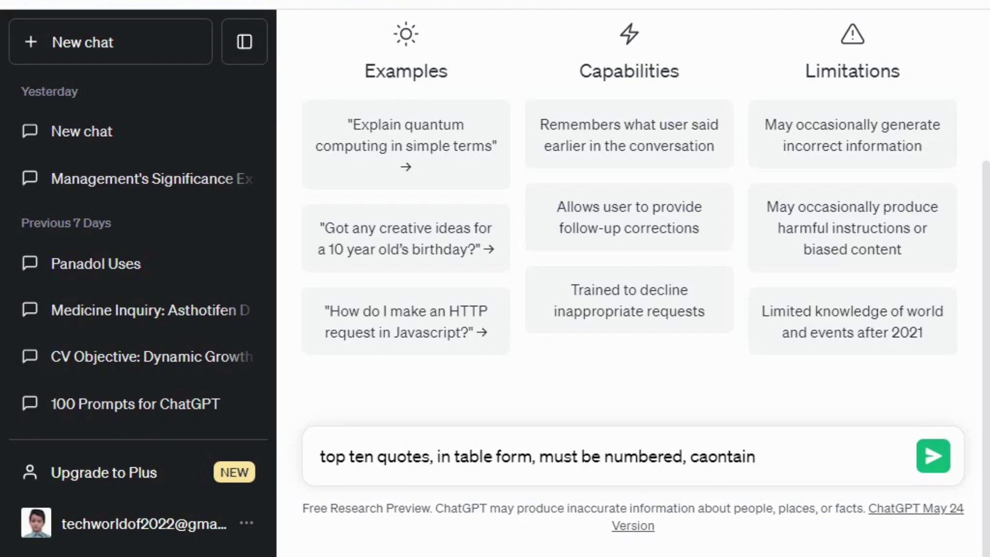
text( author nam)
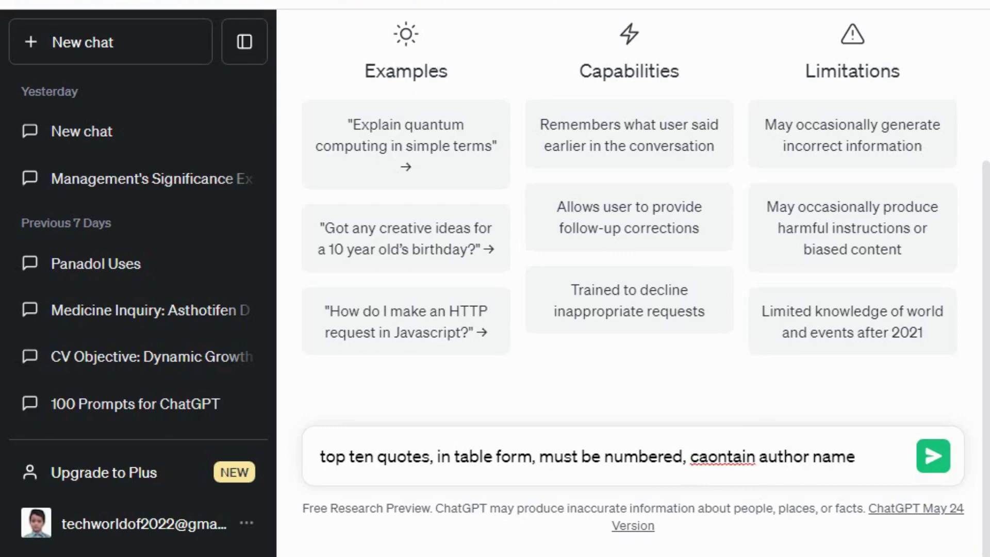
text(e)
right_click(722, 456)
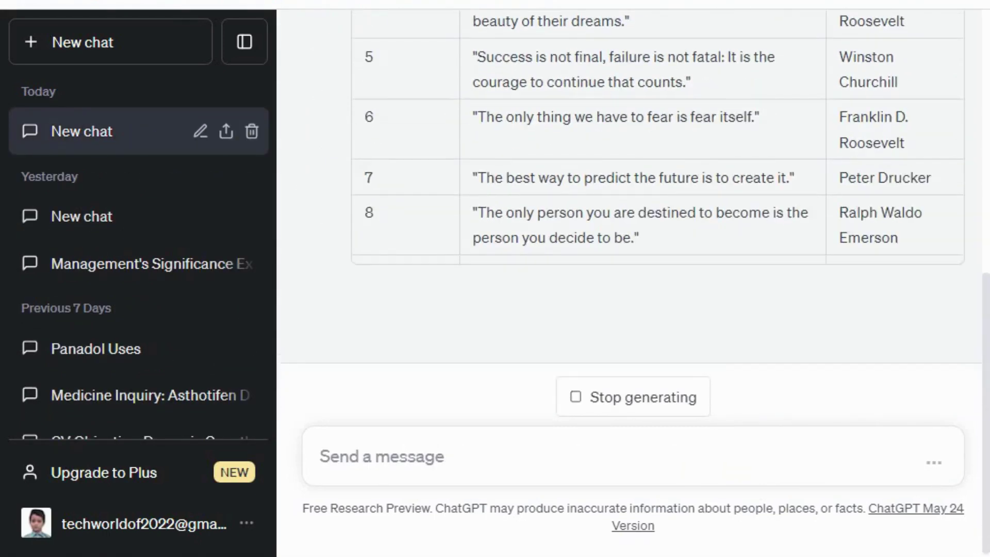
Copy the whole generated quote table, from its header row to quote 10, and paste it into an Excel sheet
scroll(631, 216, up, 3)
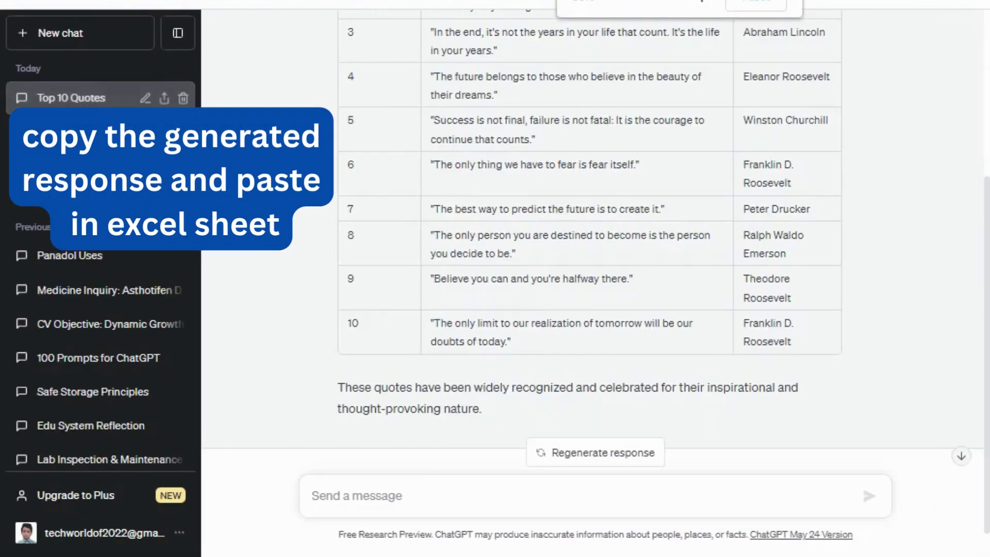
scroll(589, 242, up, 4)
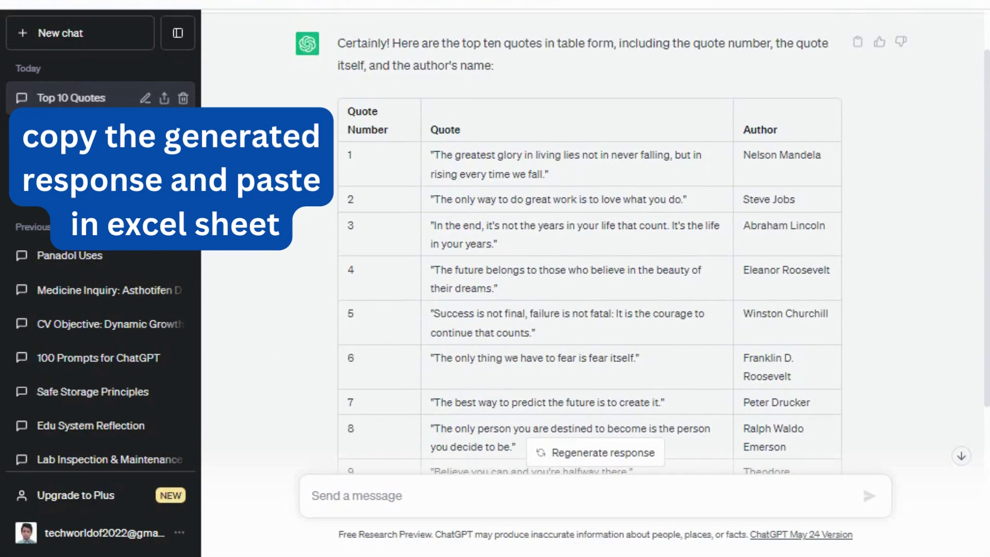
key(ctrl+minus)
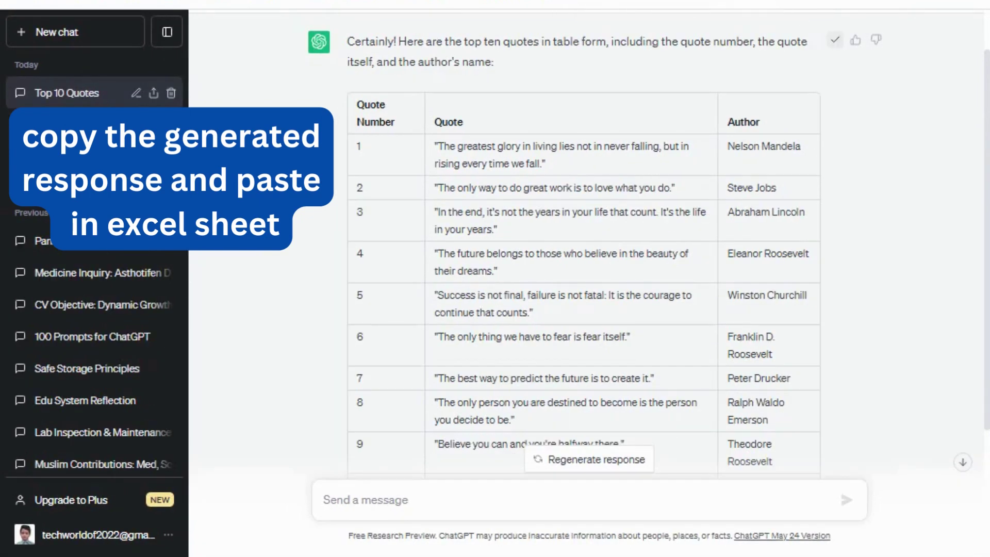
drag(357, 104, 644, 462)
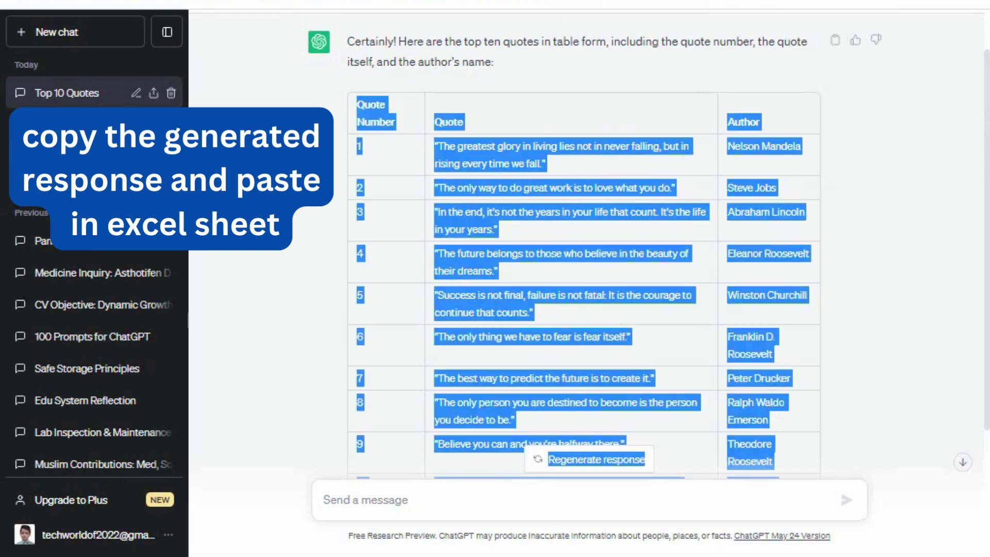
scroll(586, 243, down, 3)
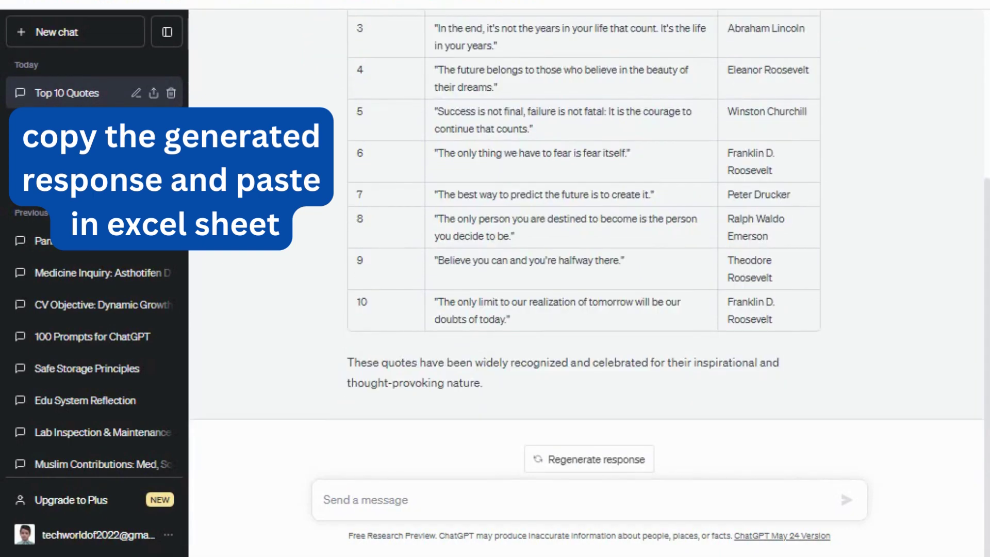
drag(773, 319, 358, 78)
right_click(359, 85)
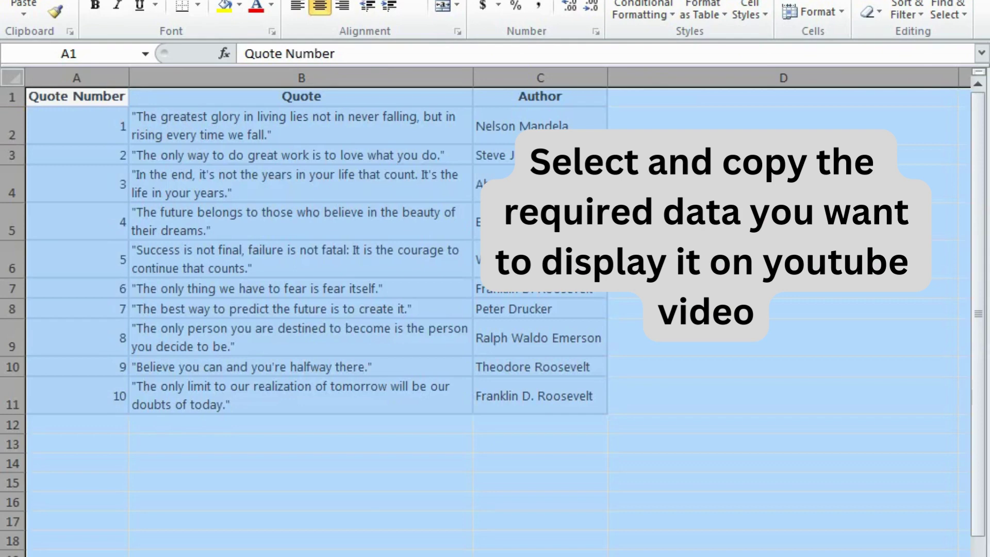
Center the contents of all cells in the pasted quote table, A1:C11
click(302, 222)
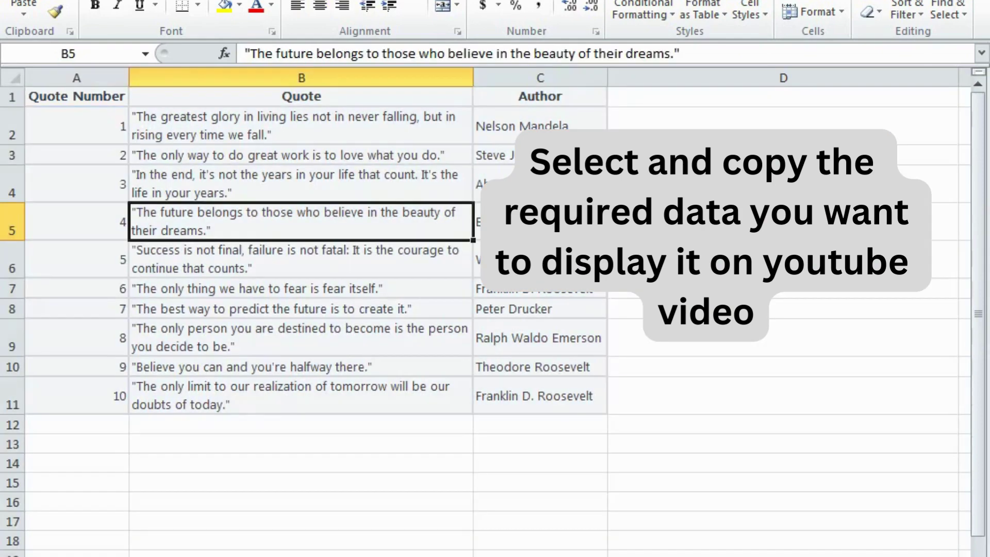
click(76, 97)
drag(76, 97, 540, 395)
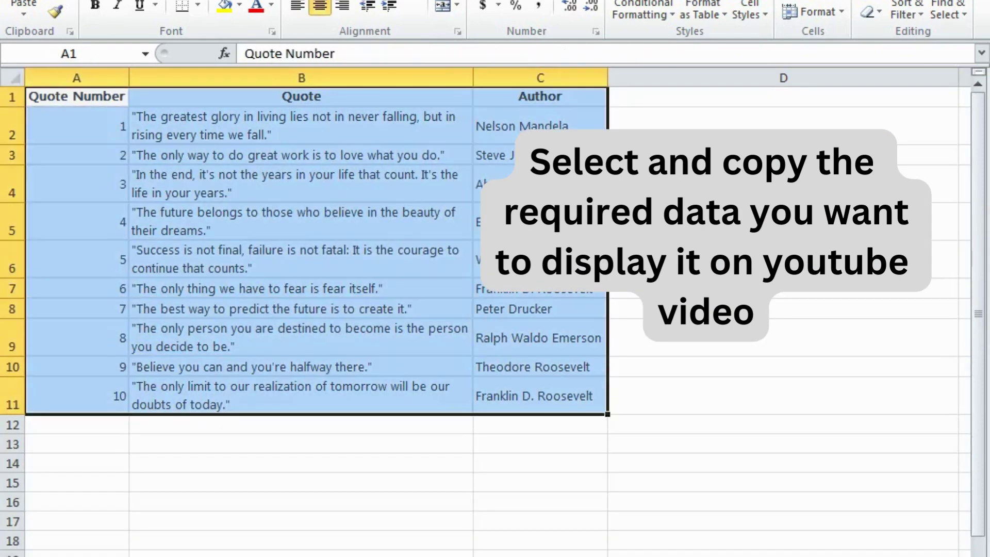
click(320, 6)
click(320, 6)
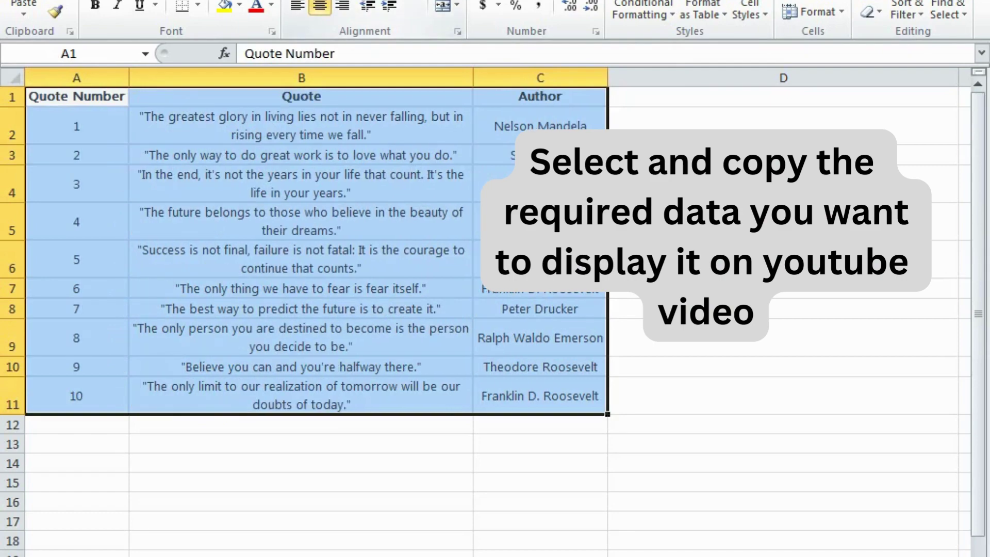
Apply All Borders to the quote table A1:C11
click(197, 5)
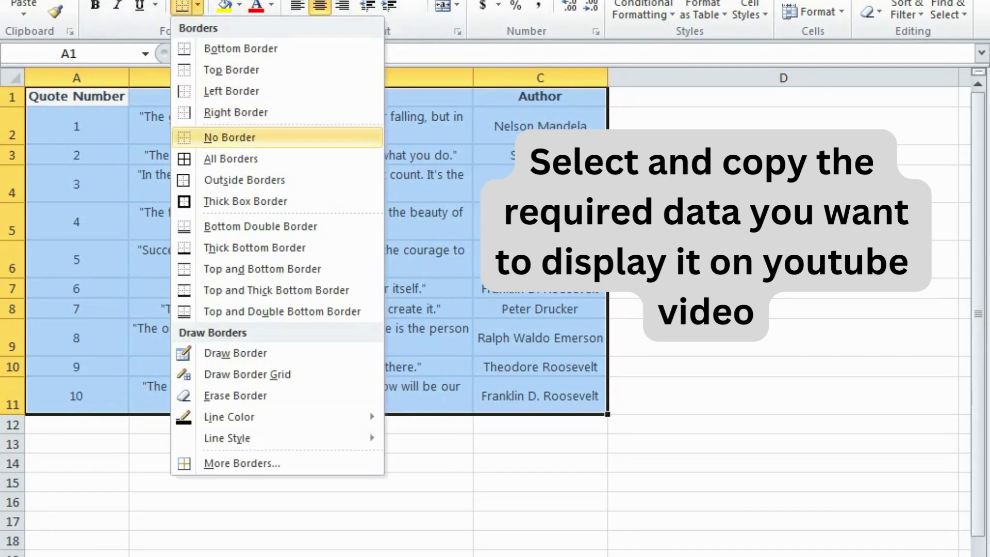
click(231, 158)
click(302, 180)
Copy the ten quote rows A2:C11 without the header row
drag(301, 124, 540, 385)
drag(77, 124, 540, 385)
right_click(309, 147)
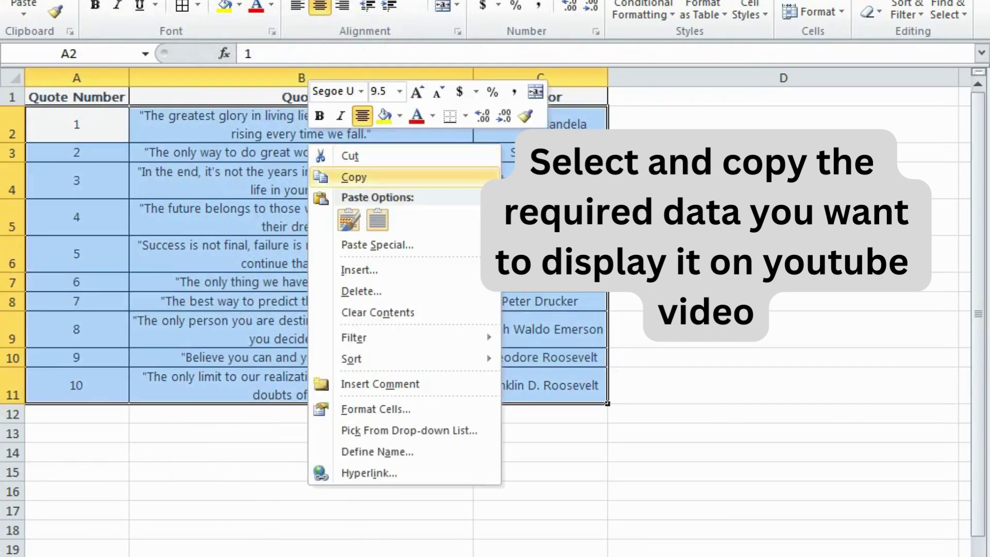
click(351, 177)
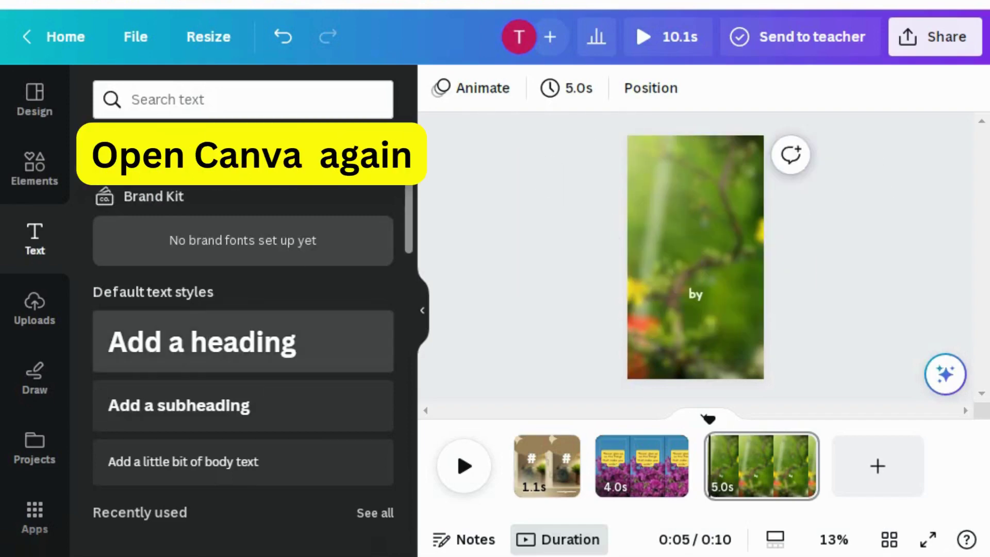
Switch to Canva and open the Bulk create data table for entering the data manually
scroll(243, 361, down, 10)
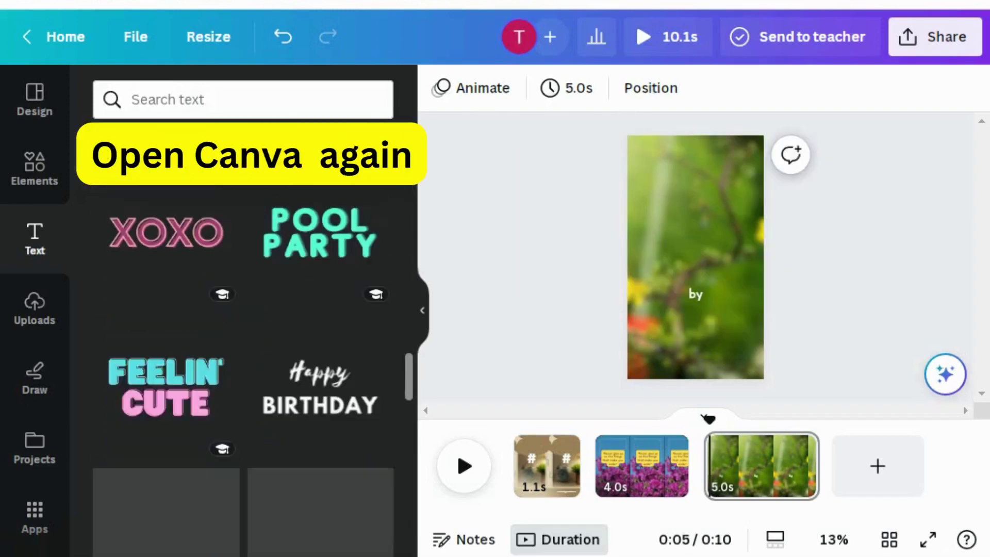
scroll(34, 309, down, 5)
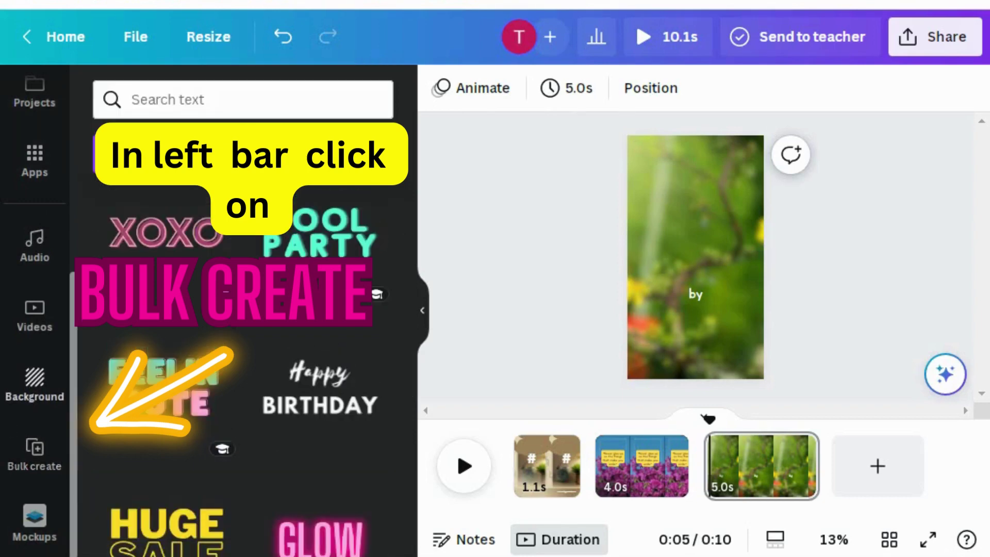
click(34, 454)
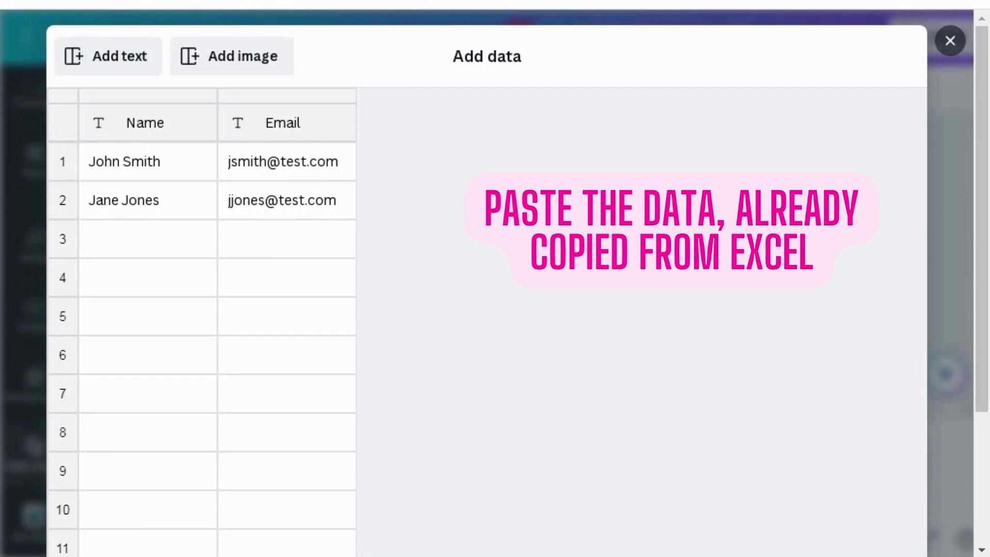
click(147, 160)
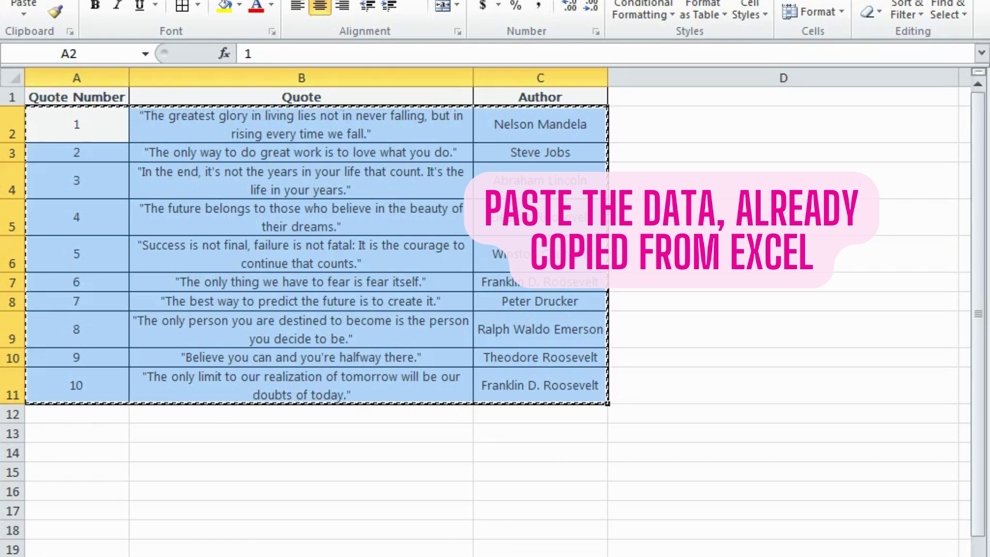
Copy the quote table A1:C11 with its headers from Excel, paste it over the sample data in Canva's data table and accept it
drag(76, 97, 540, 385)
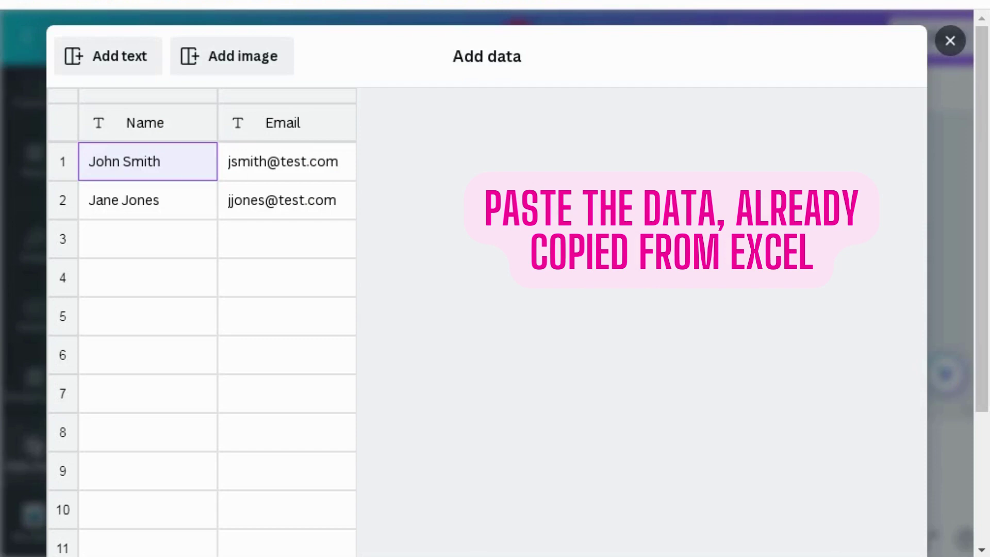
click(147, 123)
key(ctrl+v)
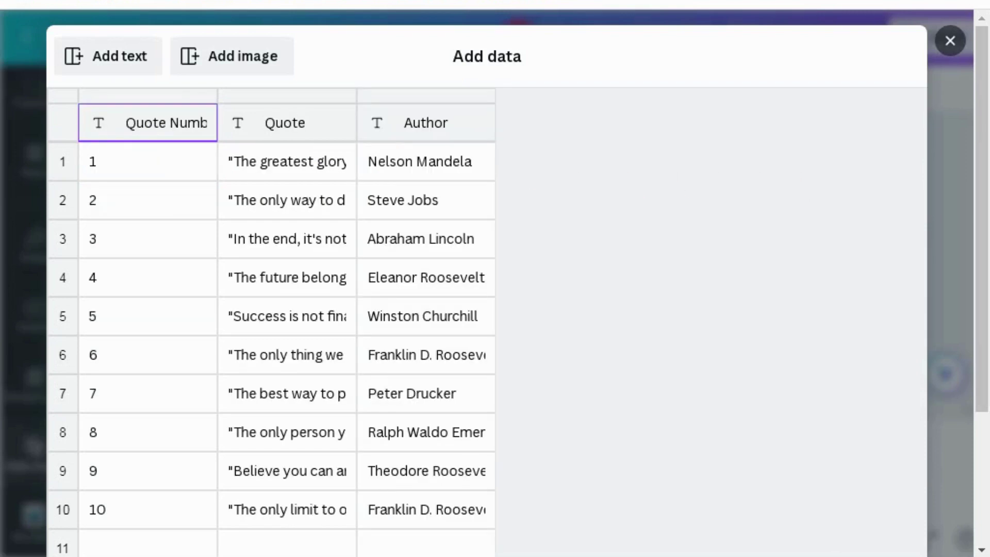
scroll(270, 310, down, 5)
click(882, 506)
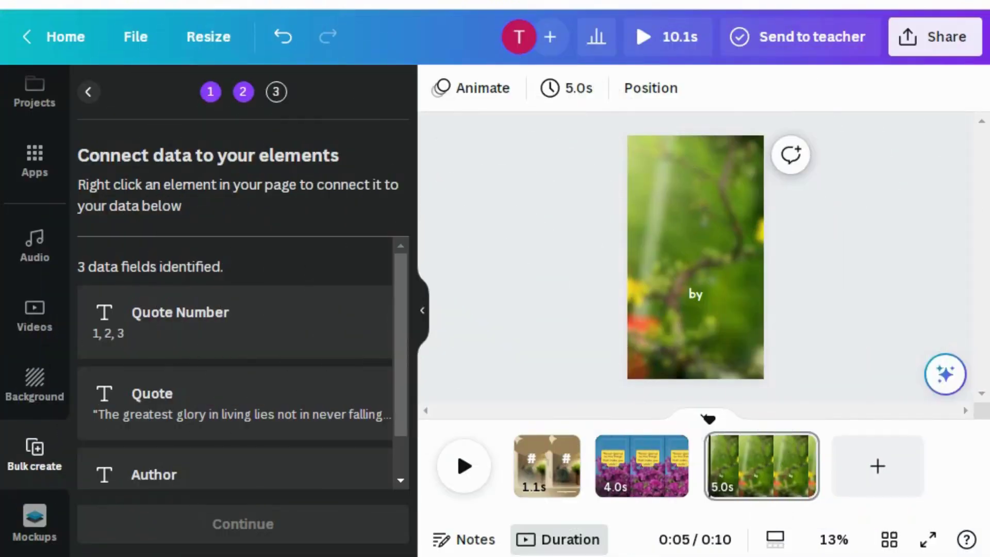
Connect the "#" text on the first page to the Quote Number data field
click(551, 470)
click(696, 222)
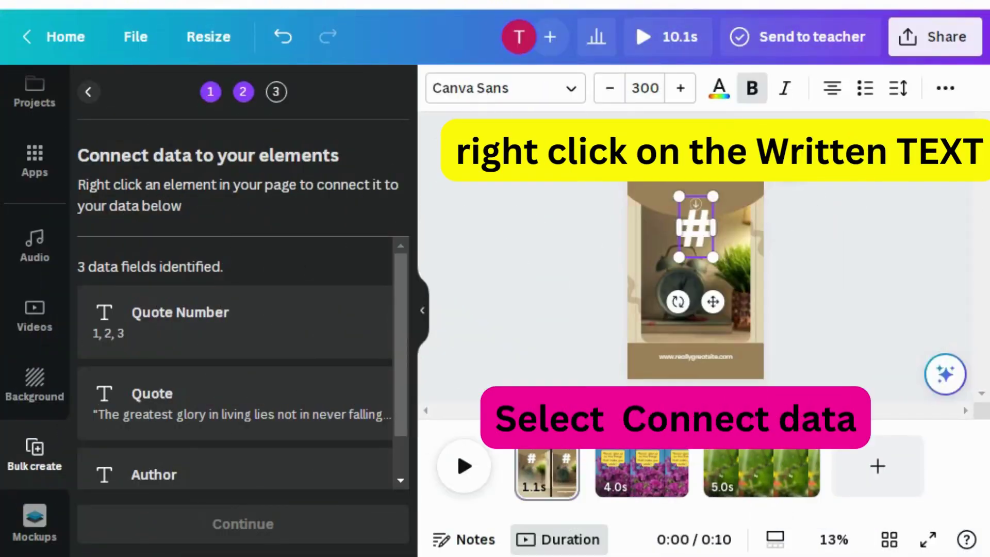
right_click(695, 222)
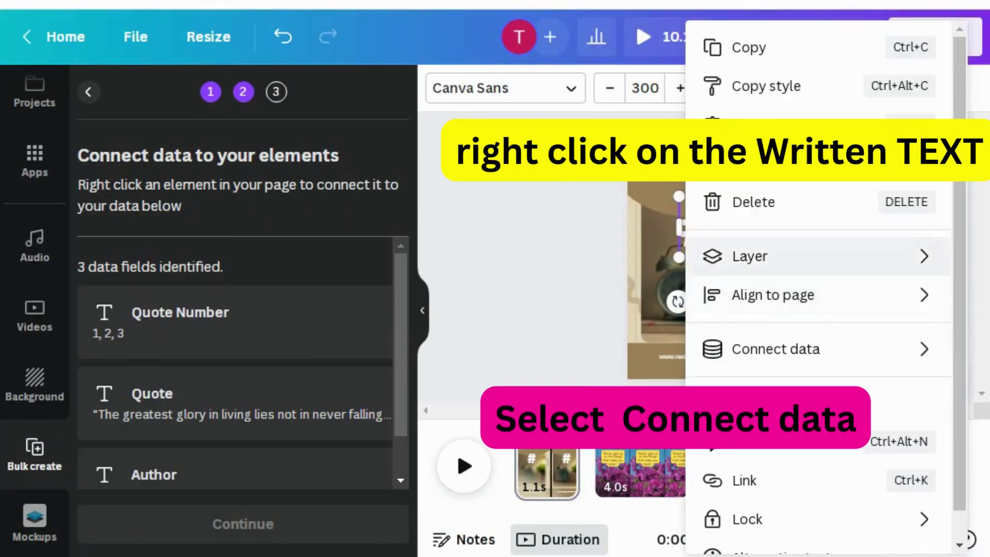
mouse_move(776, 350)
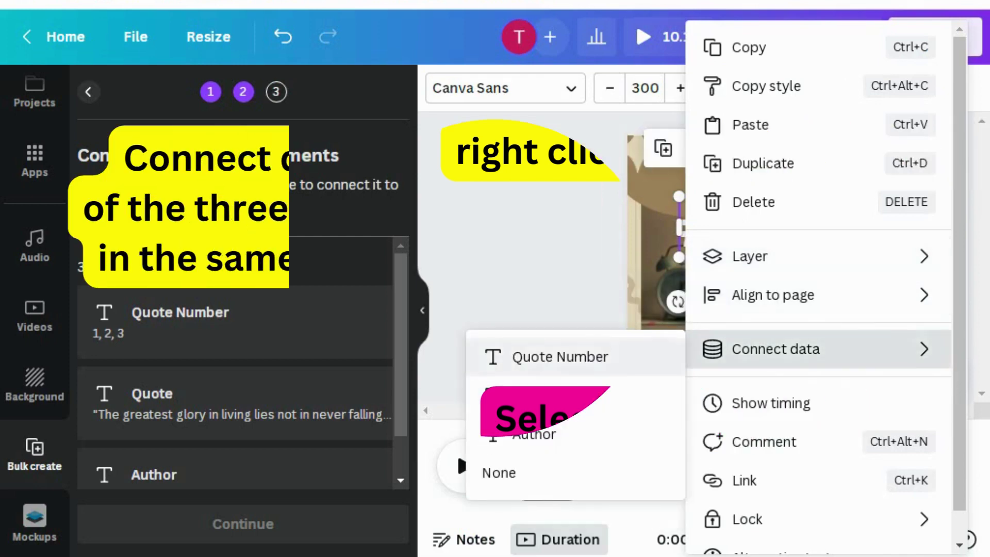
click(552, 354)
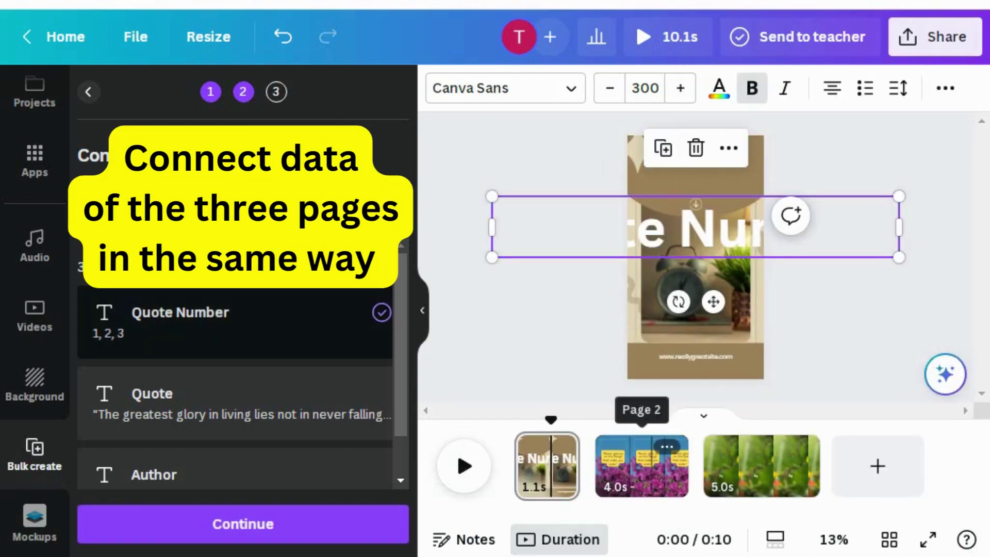
Connect the quote text with the yellow background on the second page to the Quote data field
click(642, 464)
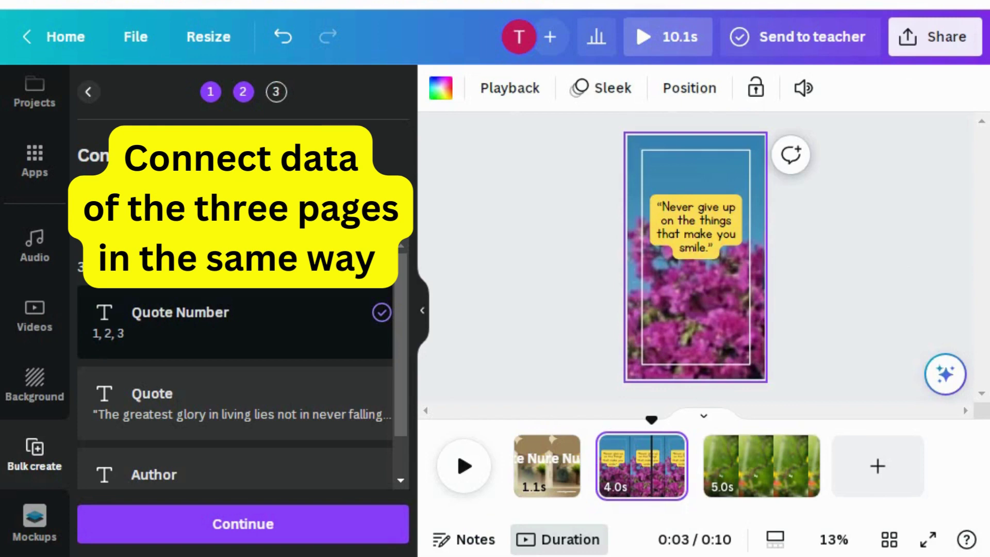
right_click(694, 227)
mouse_move(760, 349)
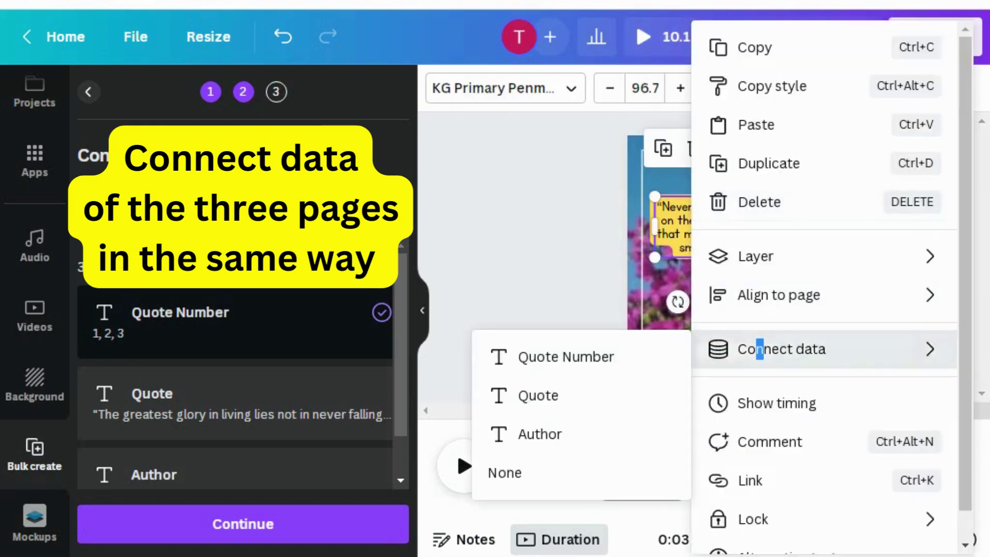
click(536, 396)
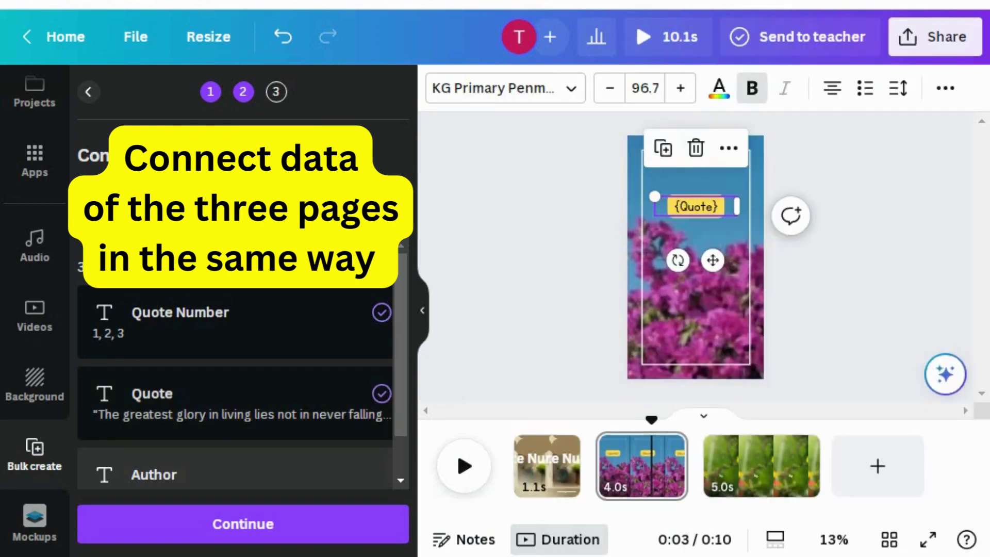
Connect the "by" text on the third page to the Author data field
click(751, 466)
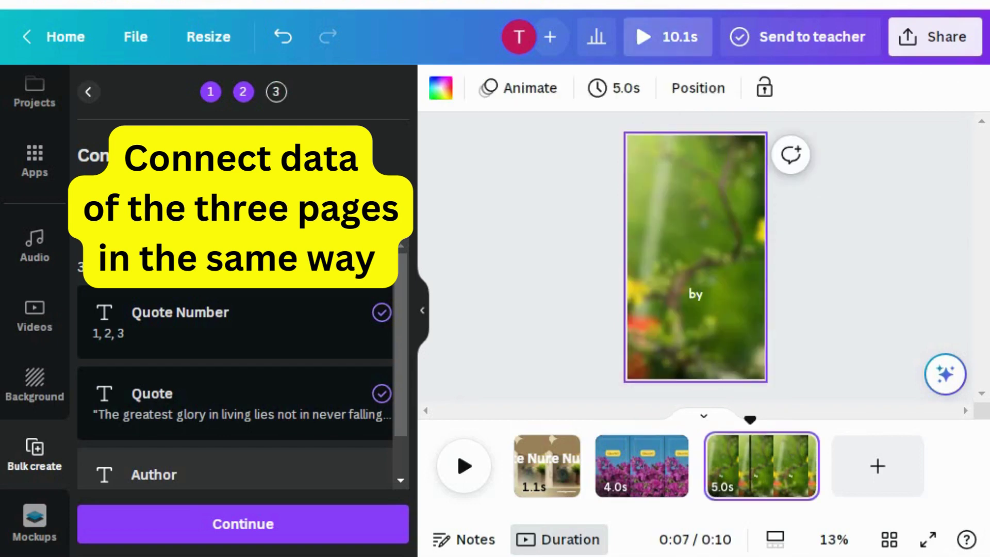
click(695, 294)
right_click(696, 294)
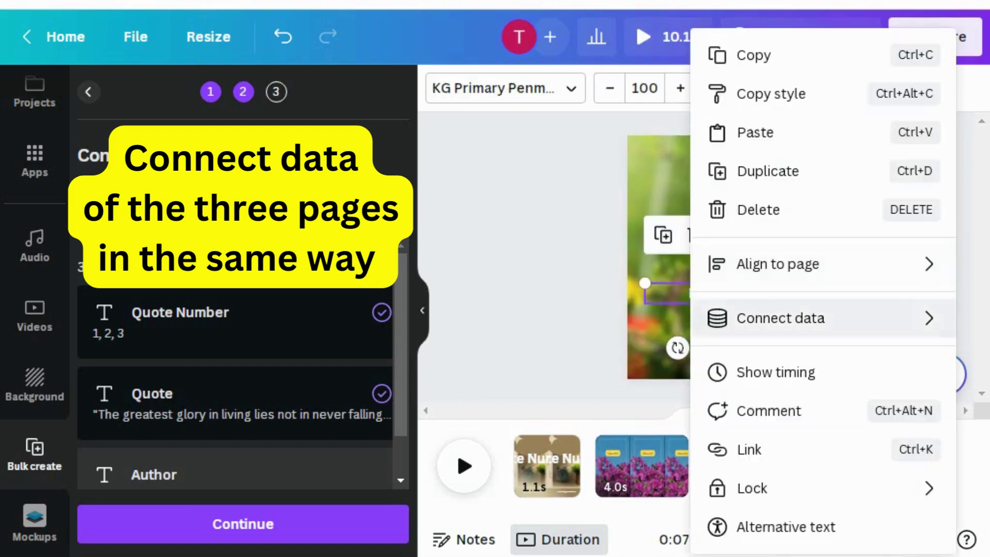
mouse_move(781, 318)
click(516, 402)
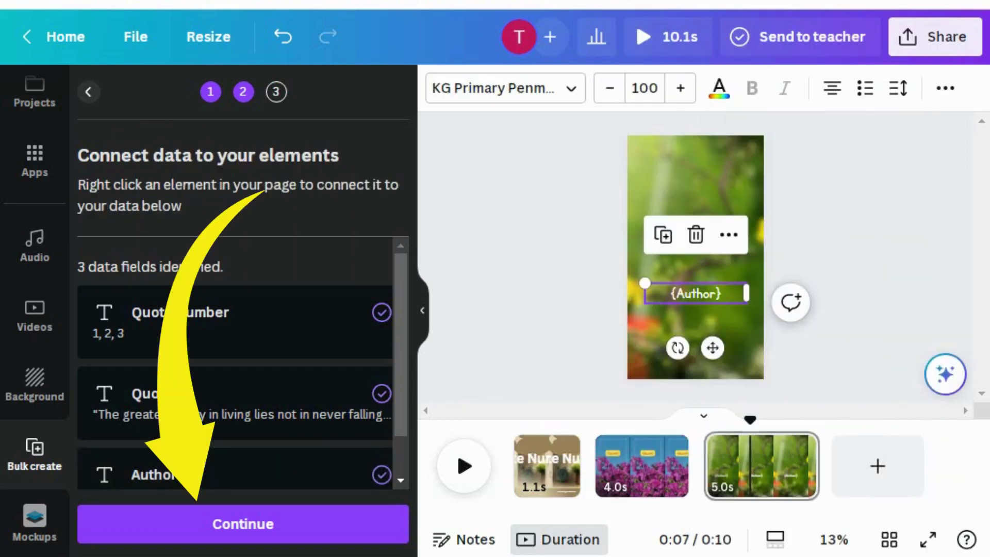
Continue with the connected data fields to generate the bulk quote pages and look through them on the timeline
click(243, 524)
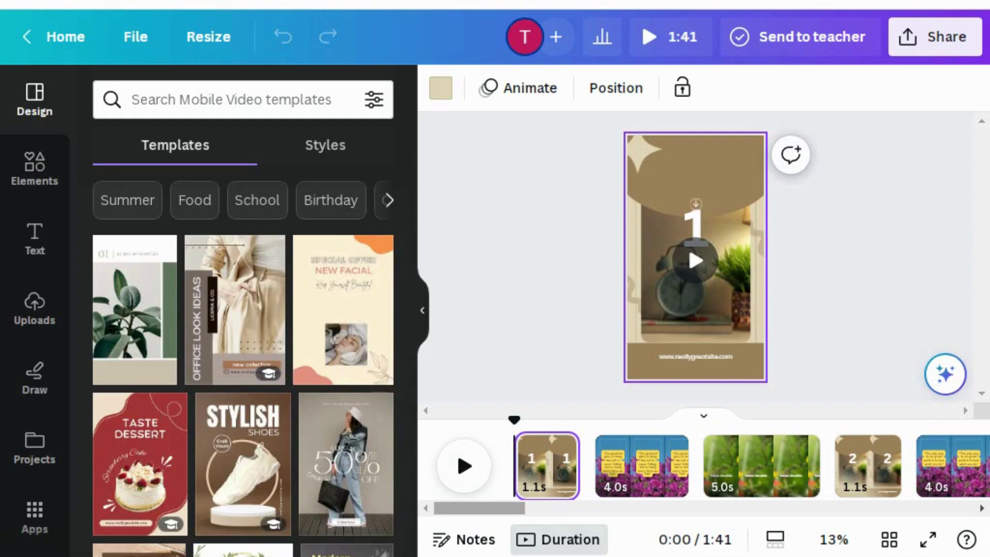
drag(480, 508, 552, 508)
scroll(704, 466, right, 8)
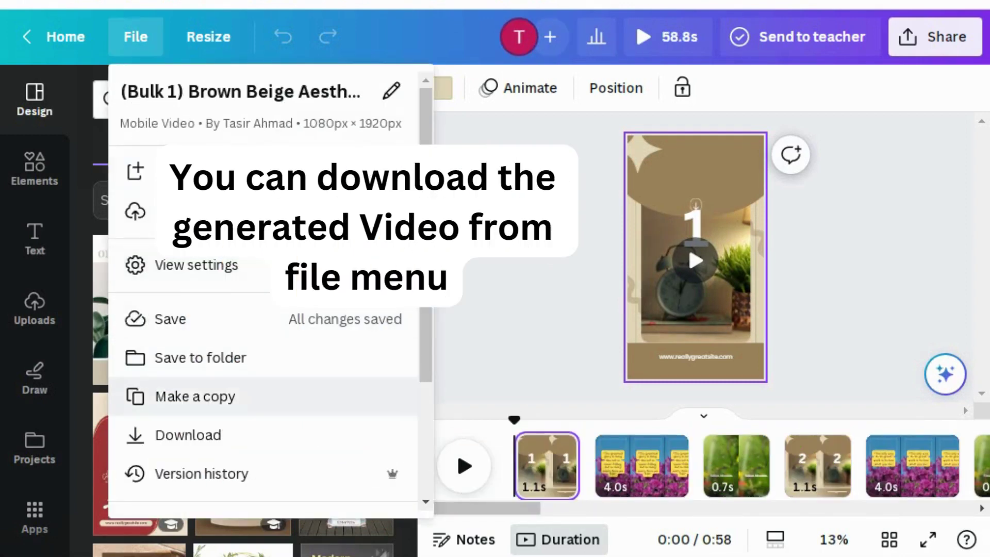
Download all pages of the generated design as an MP4 Video in 1080p (HD) quality
click(185, 434)
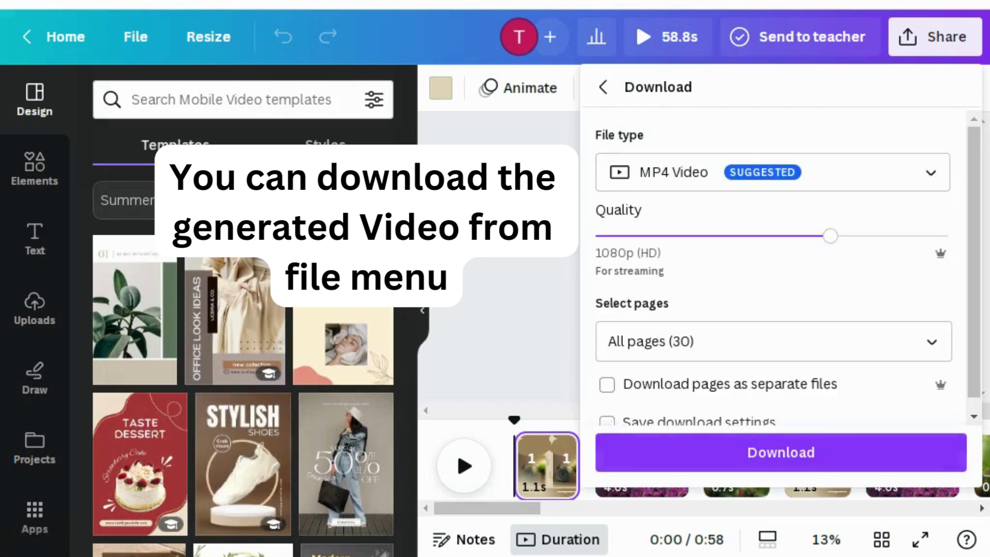
click(782, 453)
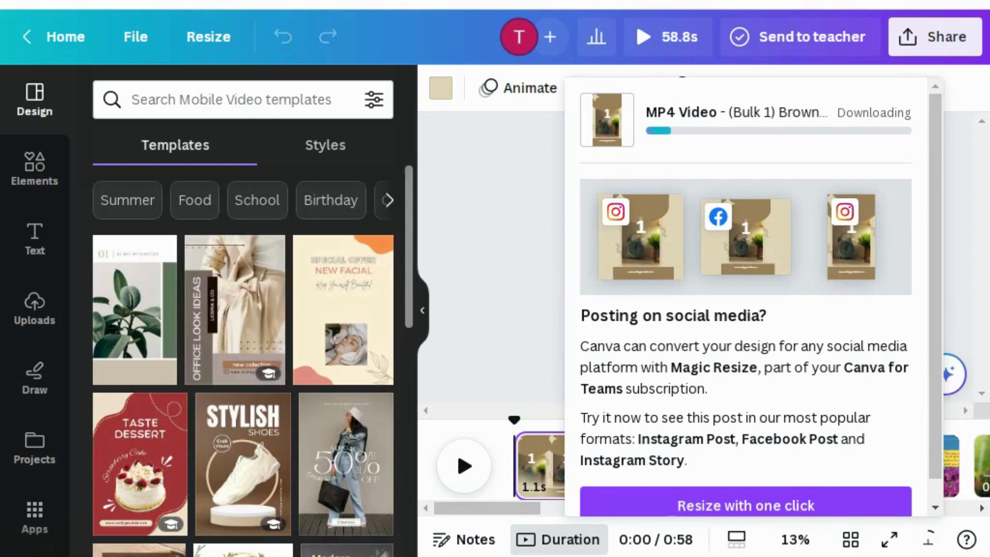
mouse_move(385, 556)
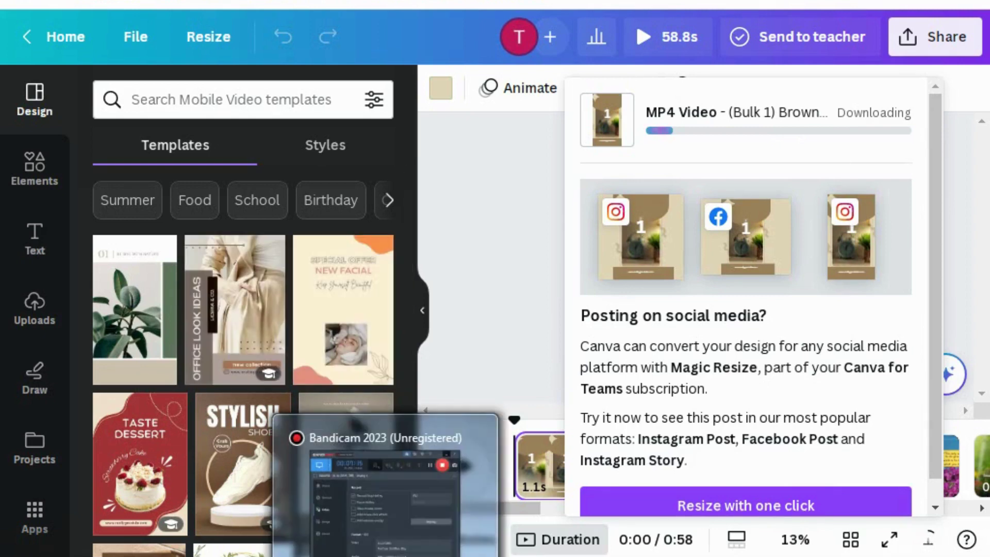
mouse_move(445, 555)
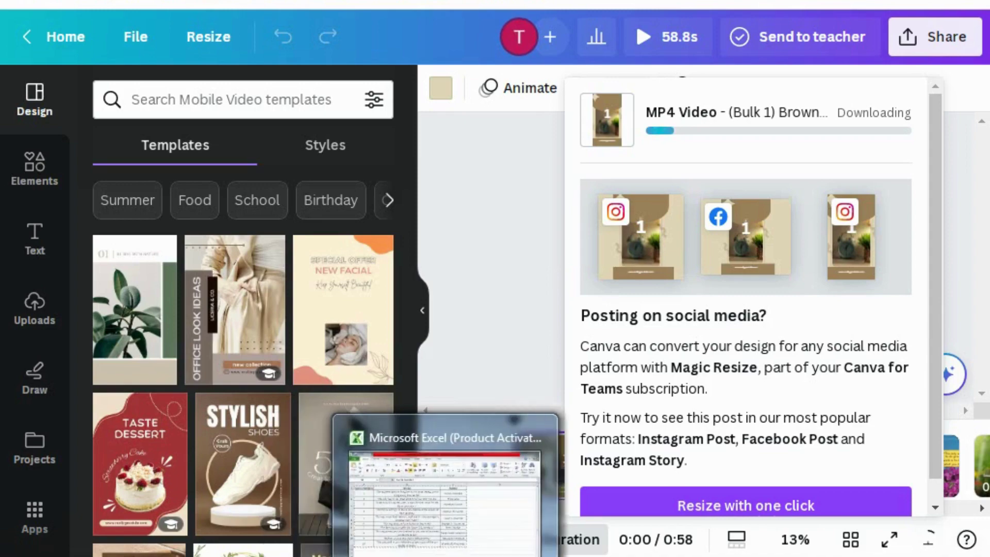